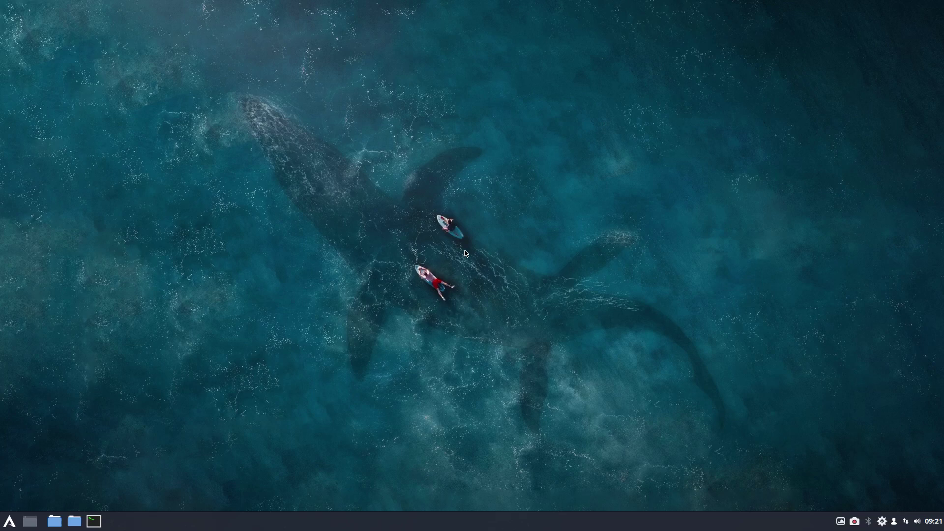
Step: Launch a Termite terminal showing the ArcoLinux neofetch summary (Cinnamon 4.6.7, Arc-Dark)
key("ctrl+alt+t")
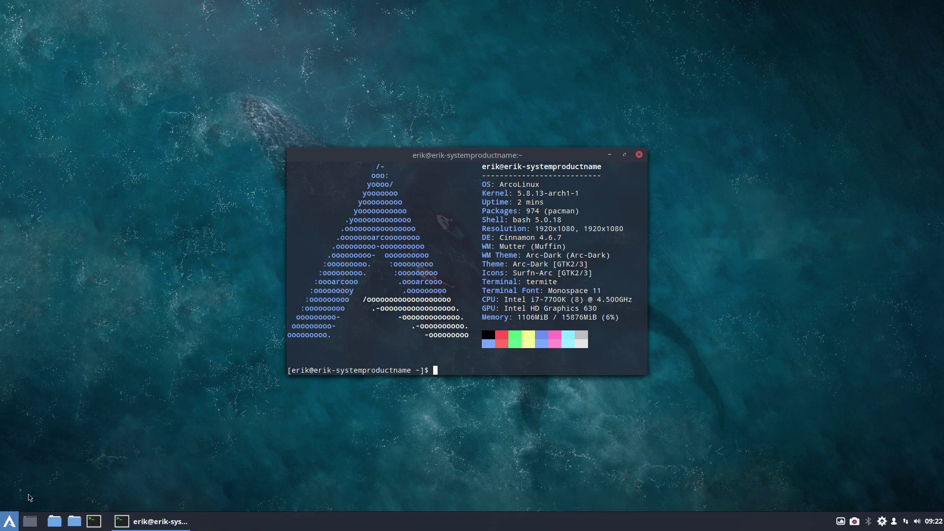
Step: Launch Themes from the Cinnamon application menu's sidebar
left_click(10, 522)
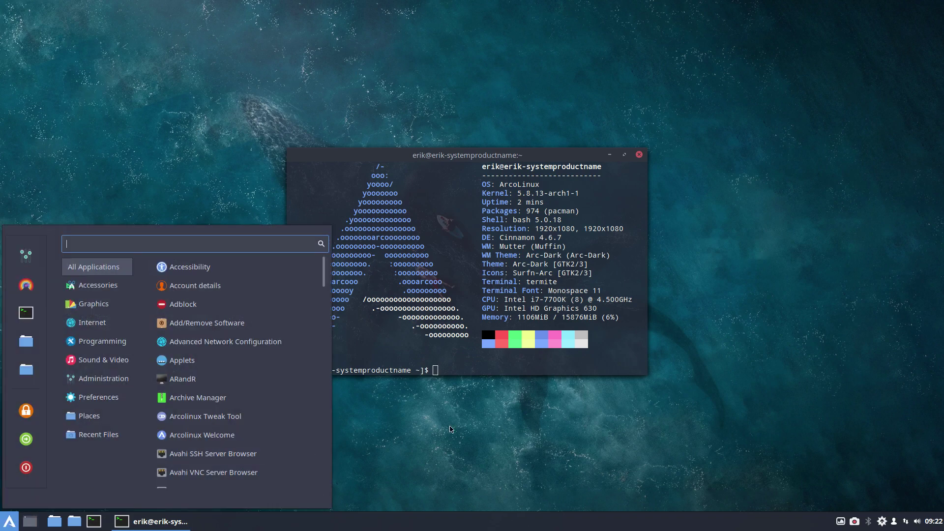
left_click(465, 412)
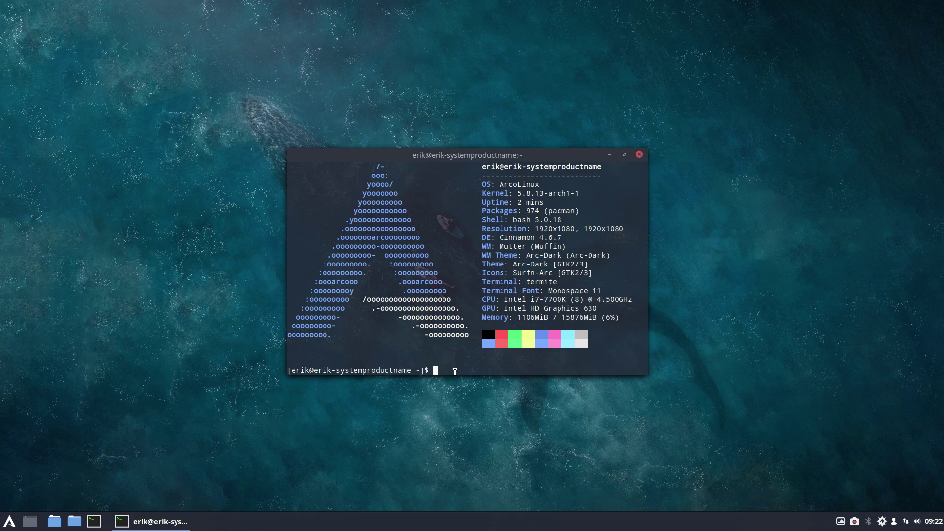
left_click(161, 385)
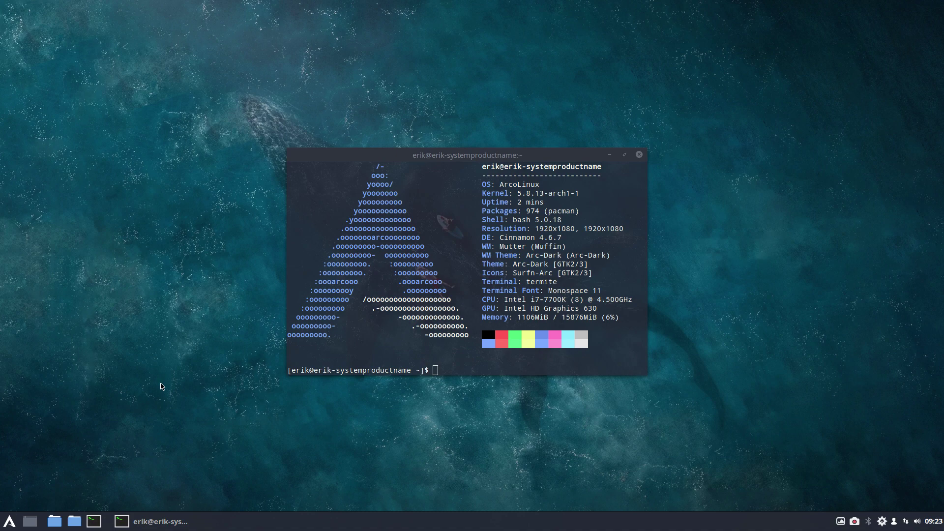
left_click(8, 525)
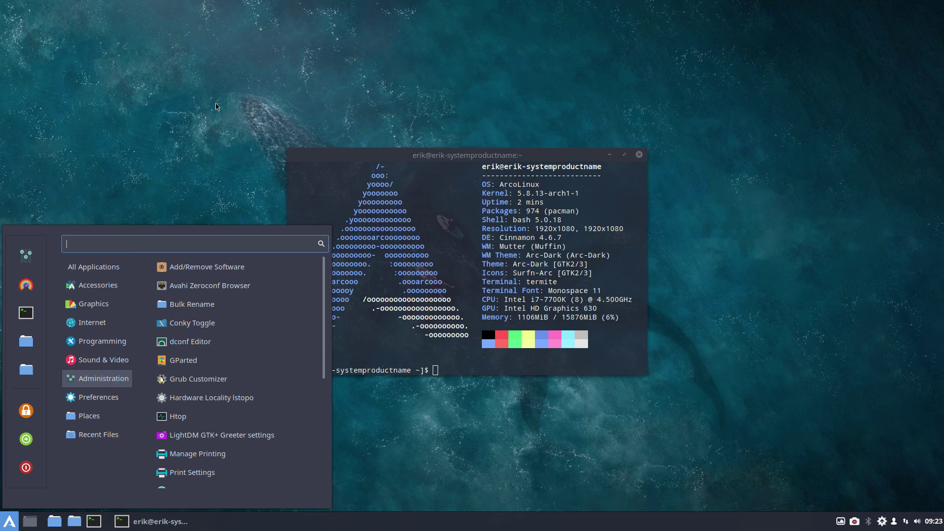
left_click(27, 287)
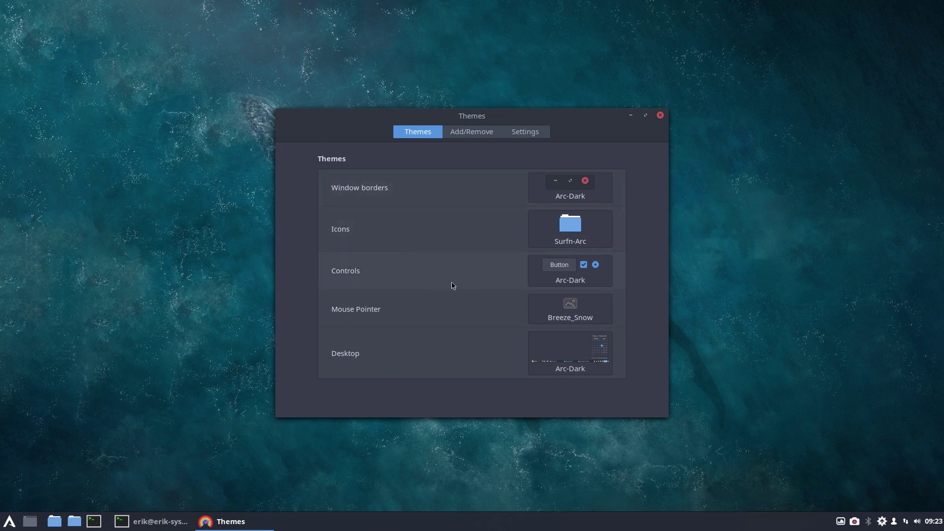
Step: Switch the mouse pointer from Breeze_Snow to Bibata-Modern-Ice, after briefly trying Bibata-Modern-Amber
left_click(581, 315)
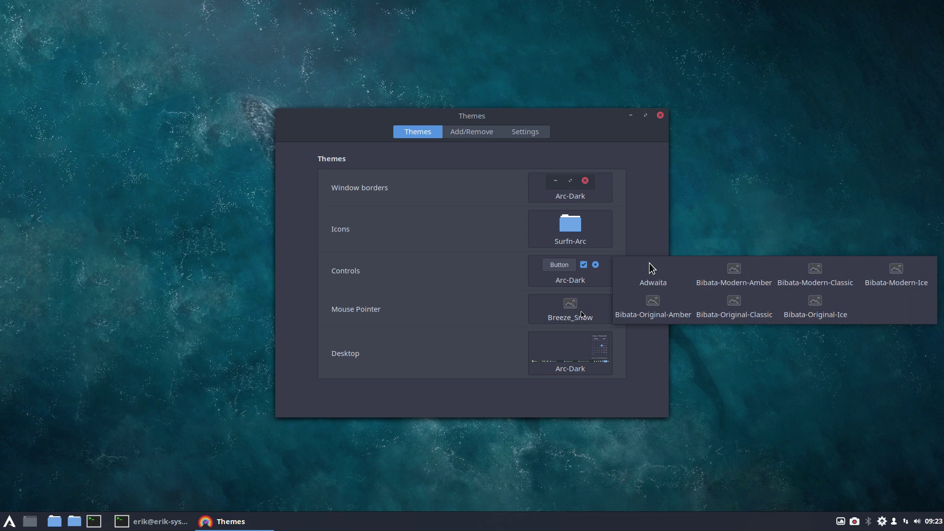
left_click(734, 275)
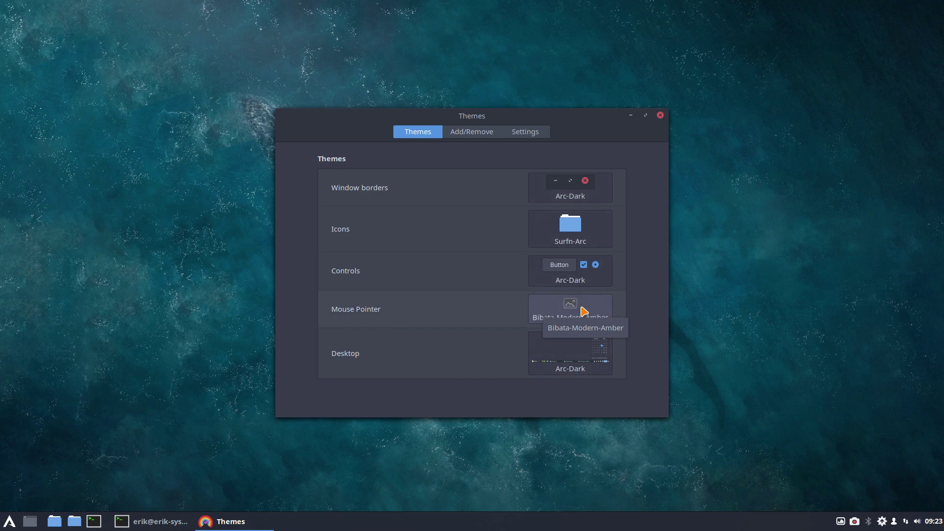
left_click(566, 309)
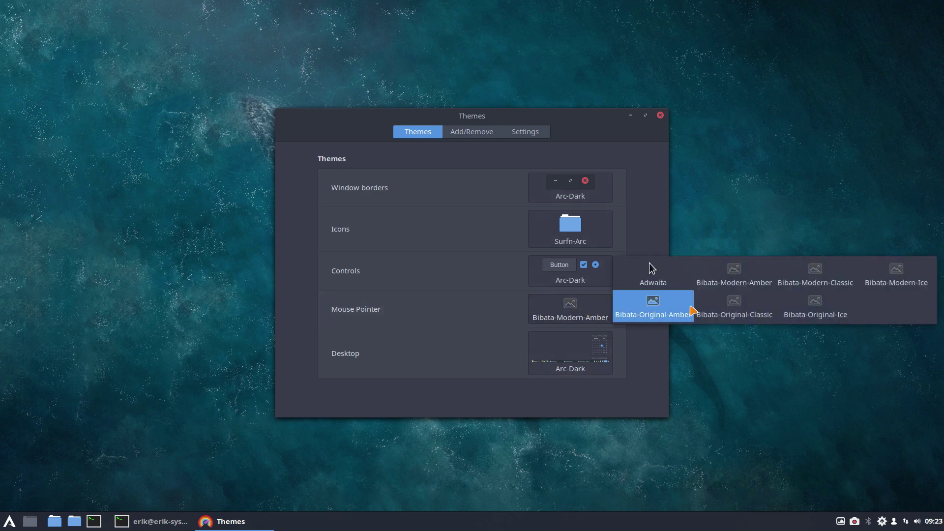
left_click(892, 275)
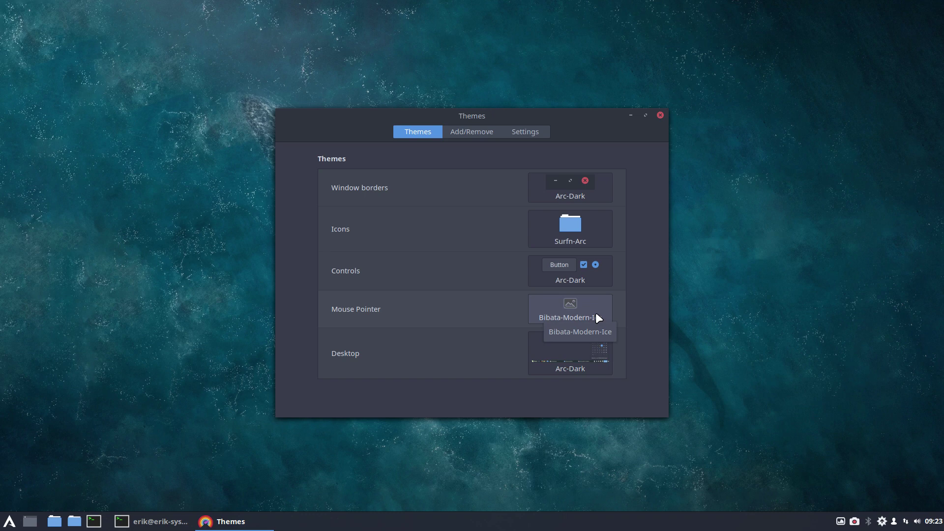
Step: Close Themes and run 'update' with the sudo password; nothing needs upgrading
left_click(660, 115)
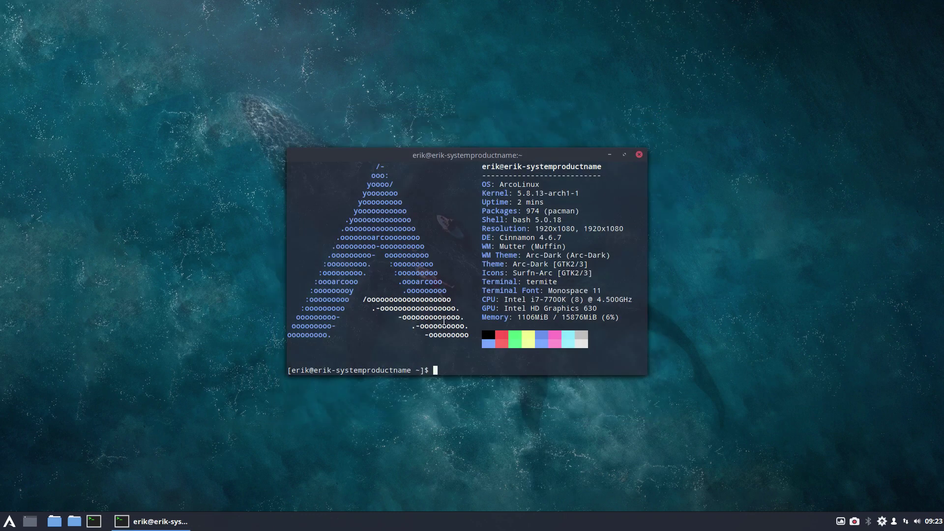
type("update")
key("Return")
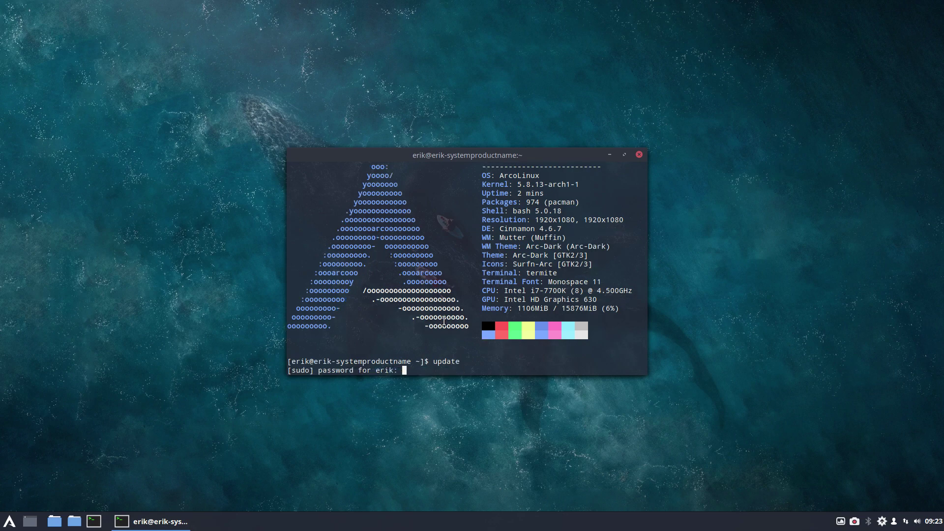
key("Return")
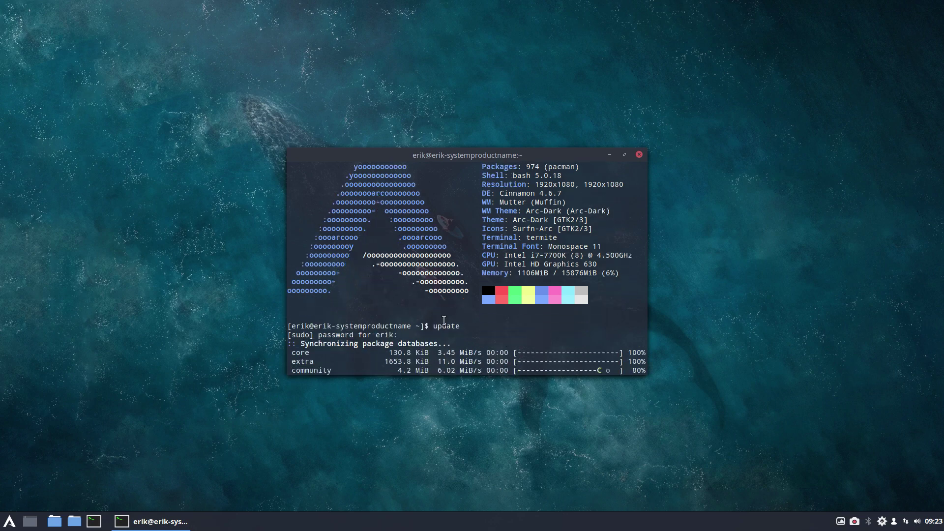
Step: Run the skel command, then bring up the file manager on the home folder
type("skel")
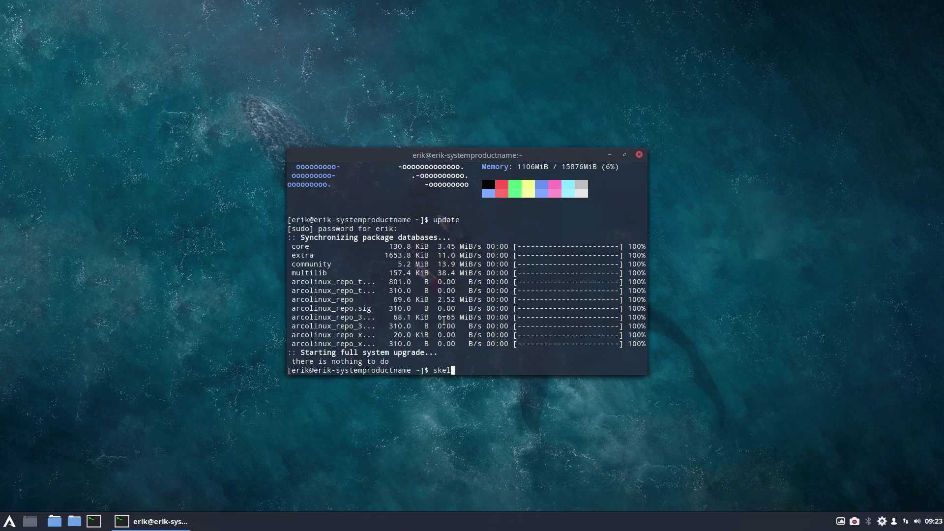
key("Return")
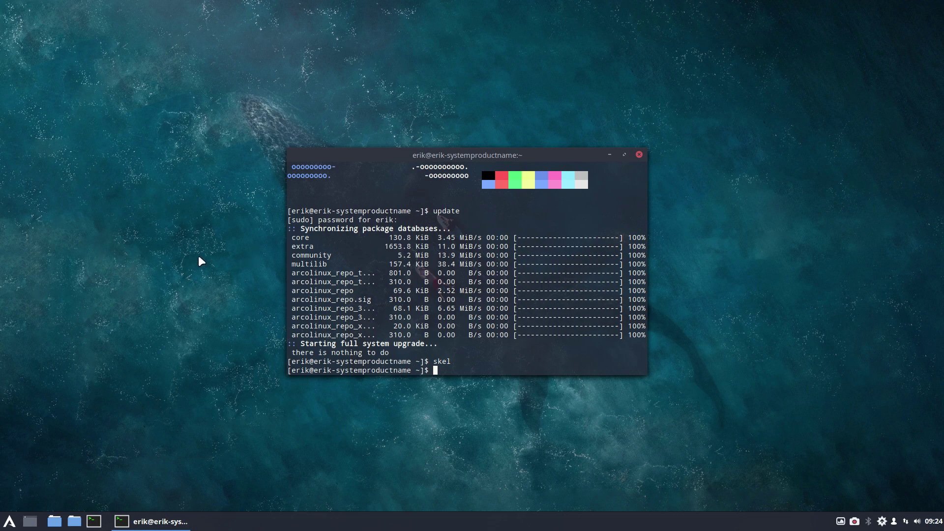
key("super+e")
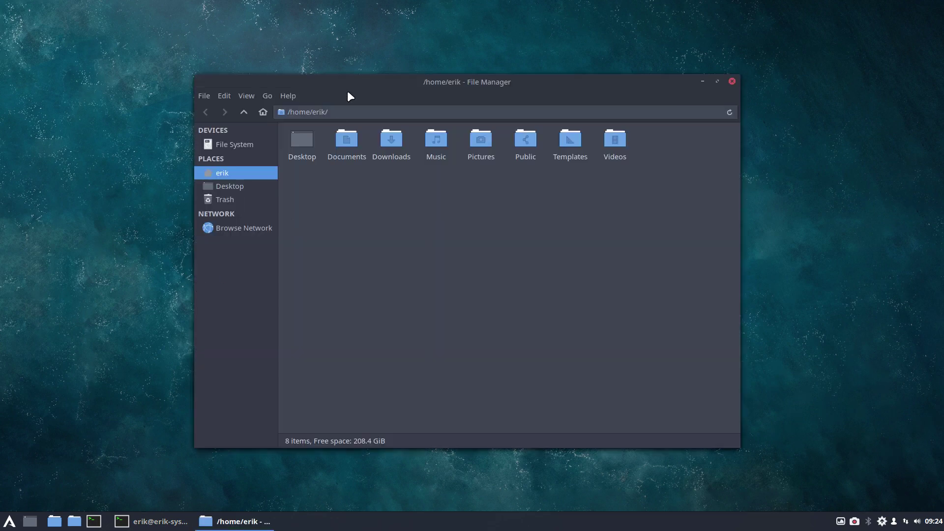
Step: Browse to /usr/share/icons/default and open index.theme with Sublime Text Editor
left_click(249, 152)
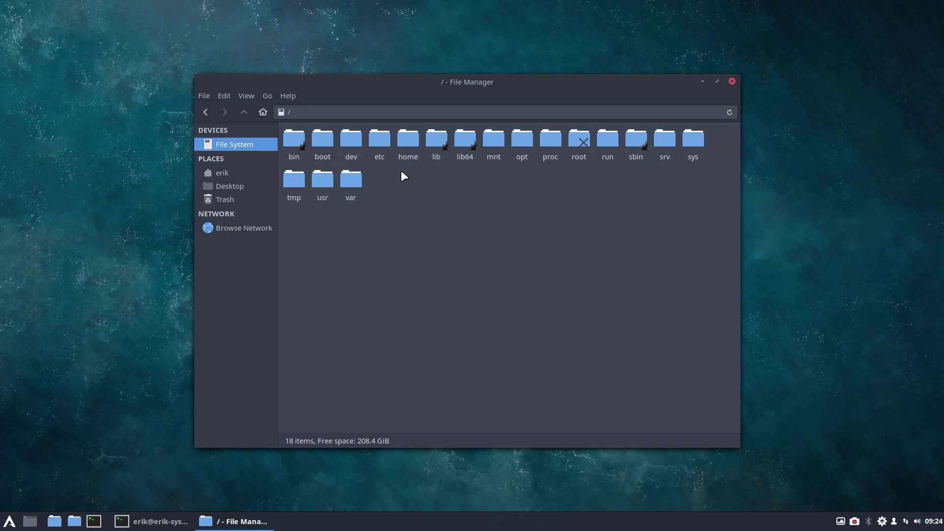
double_click(322, 183)
type("sh")
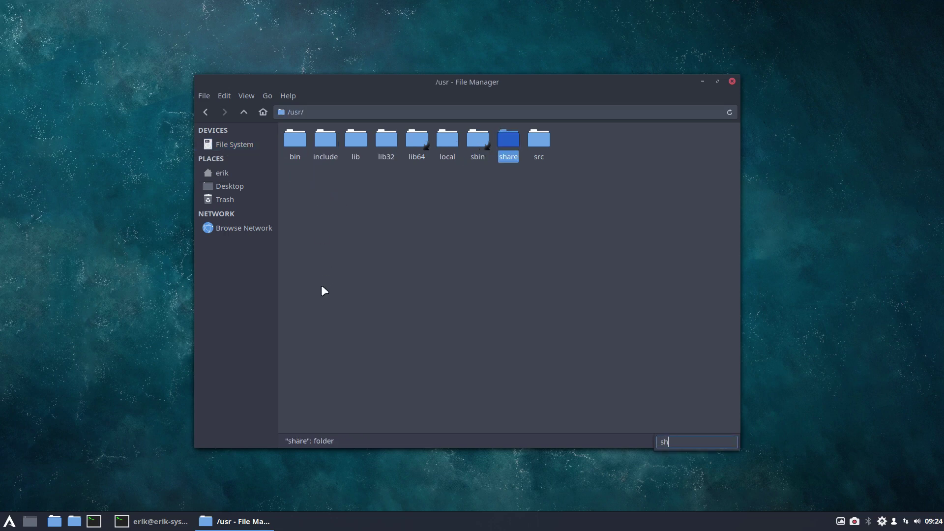
key("Return")
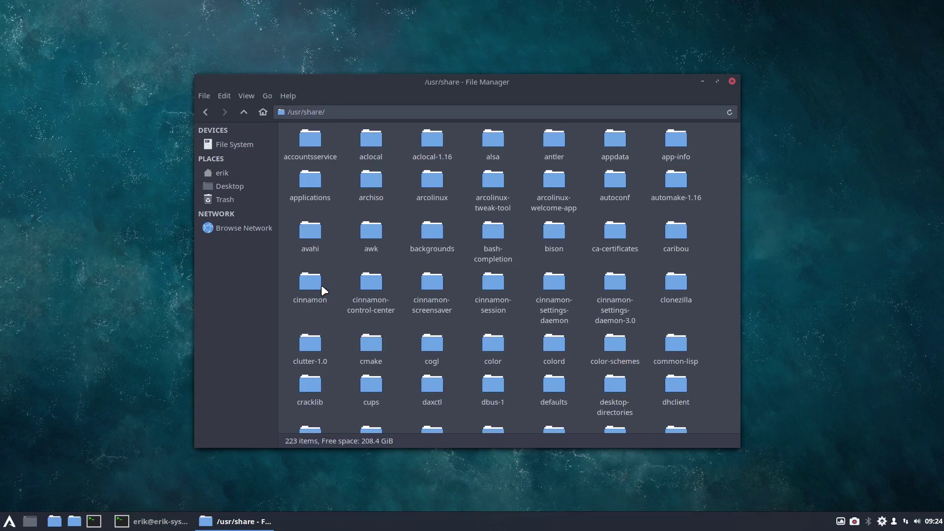
type("icon")
key("Return")
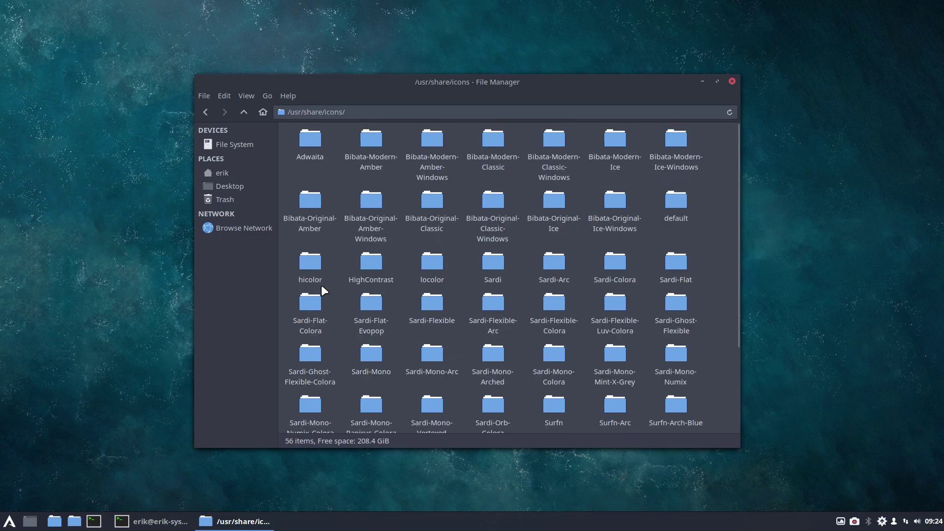
type("def")
key("Return")
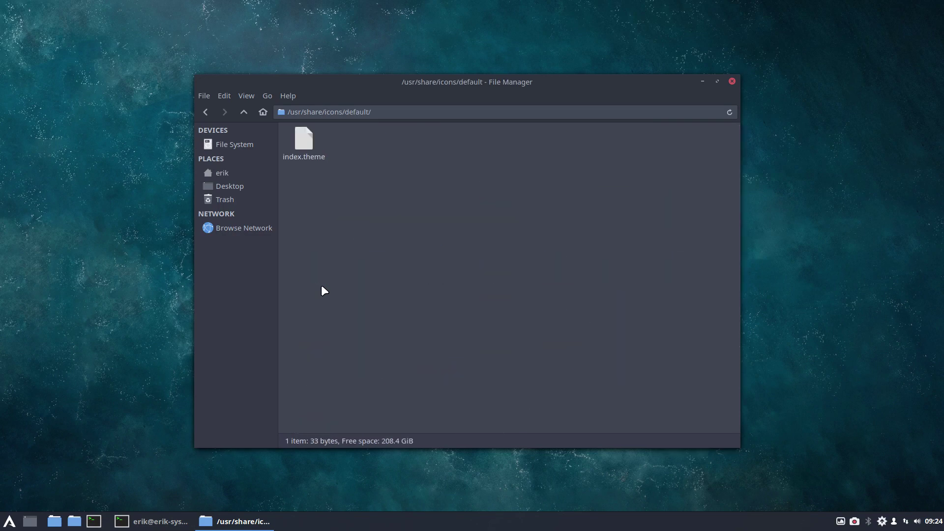
right_click(308, 141)
left_click(370, 149)
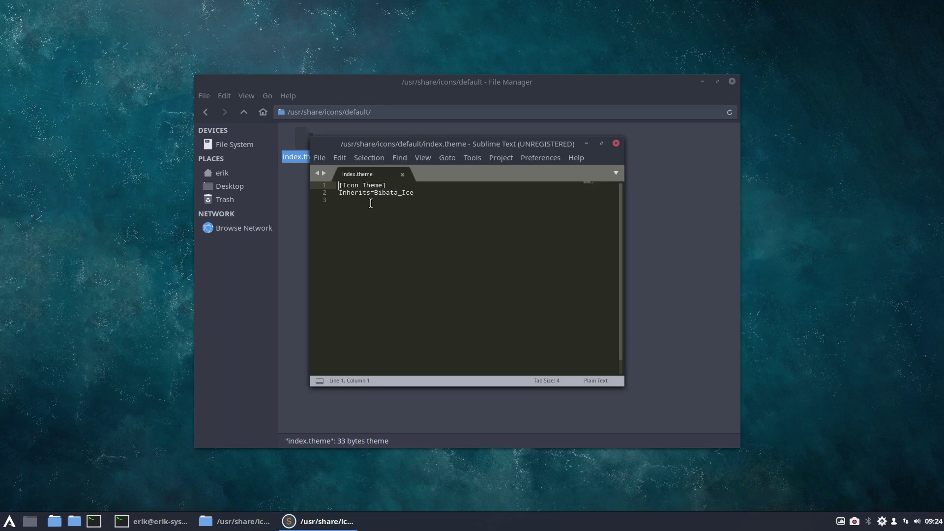
left_click(374, 199)
left_click(416, 193)
left_click_drag(548, 146, 733, 140)
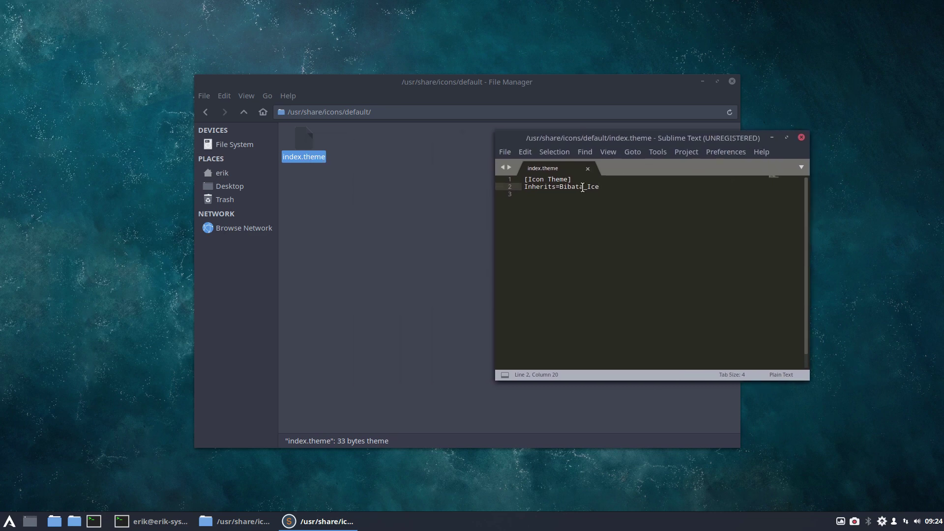
left_click_drag(584, 187, 600, 186)
key("BackSpace")
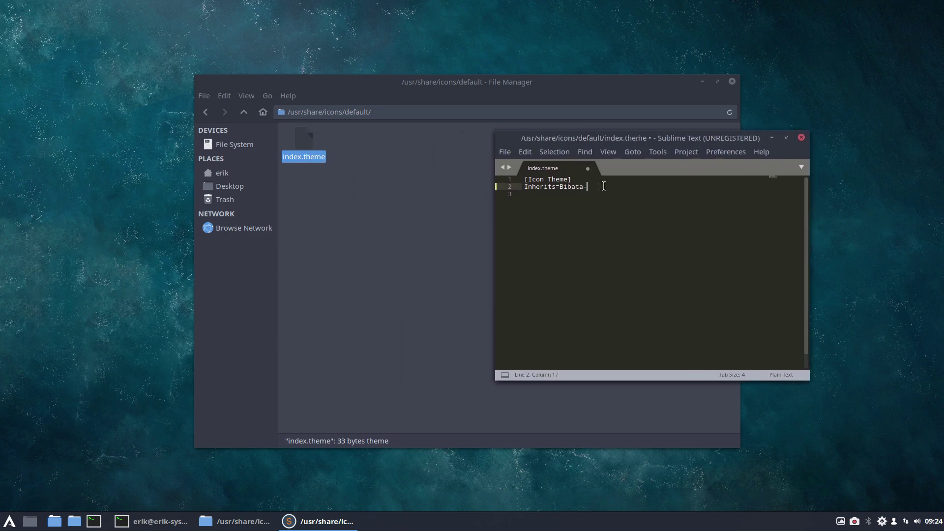
type("-Mo")
type("dern-Ic")
type("e")
key("ctrl+z")
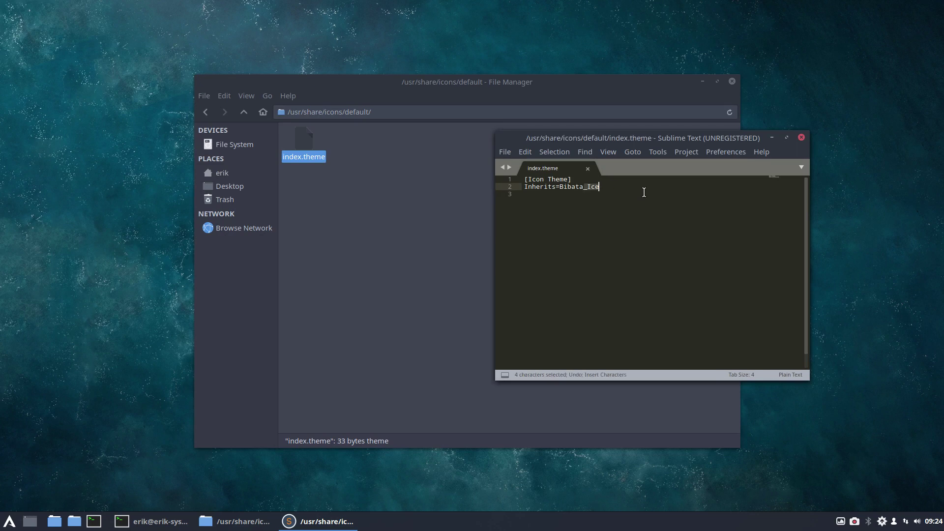
Step: Show hidden files in home and browse into .bin/stay-rolling/2020
left_click(345, 207)
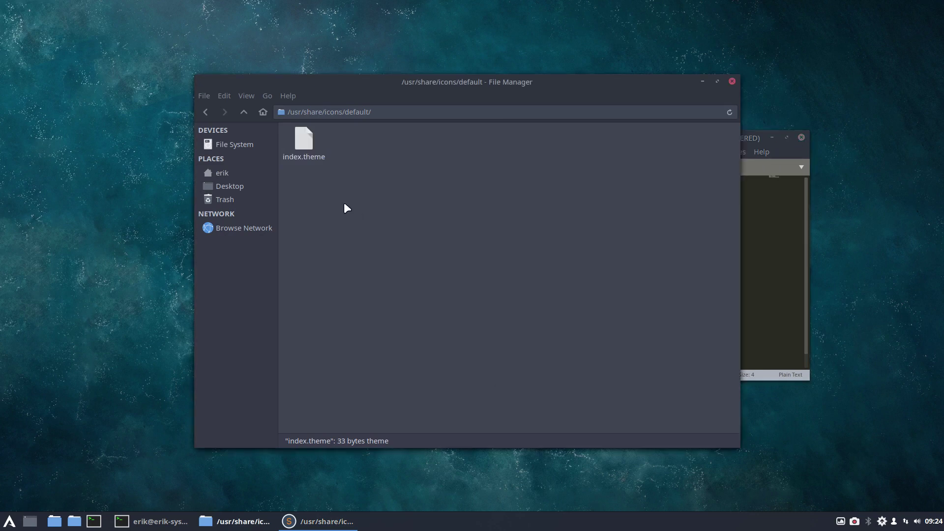
left_click(244, 182)
left_click(243, 174)
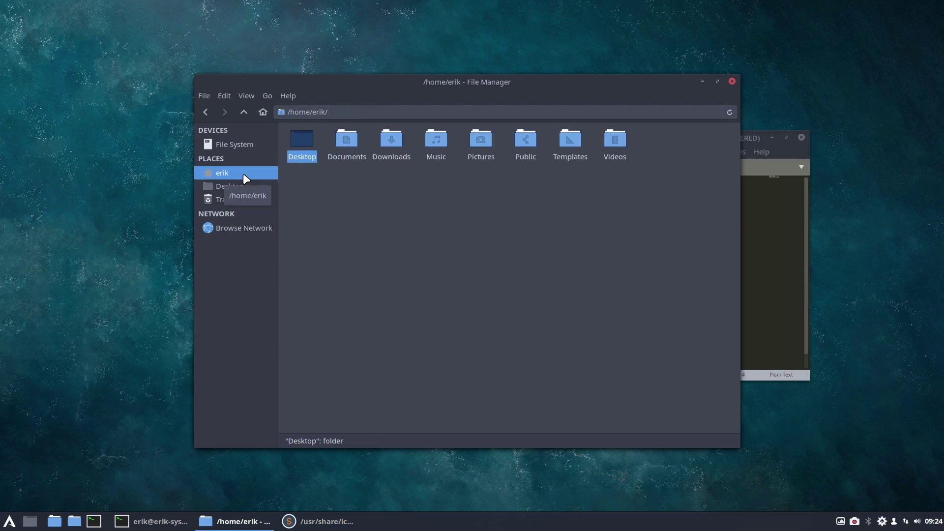
key("ctrl+h")
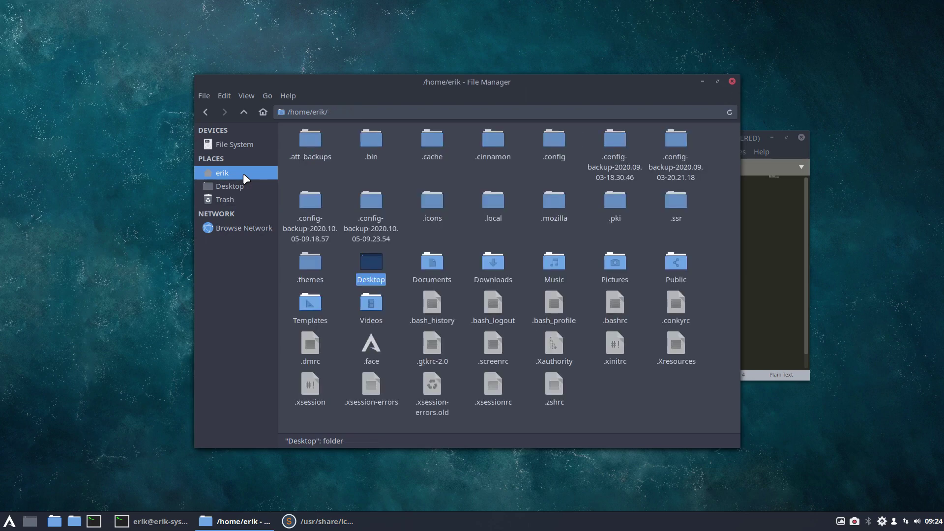
double_click(367, 140)
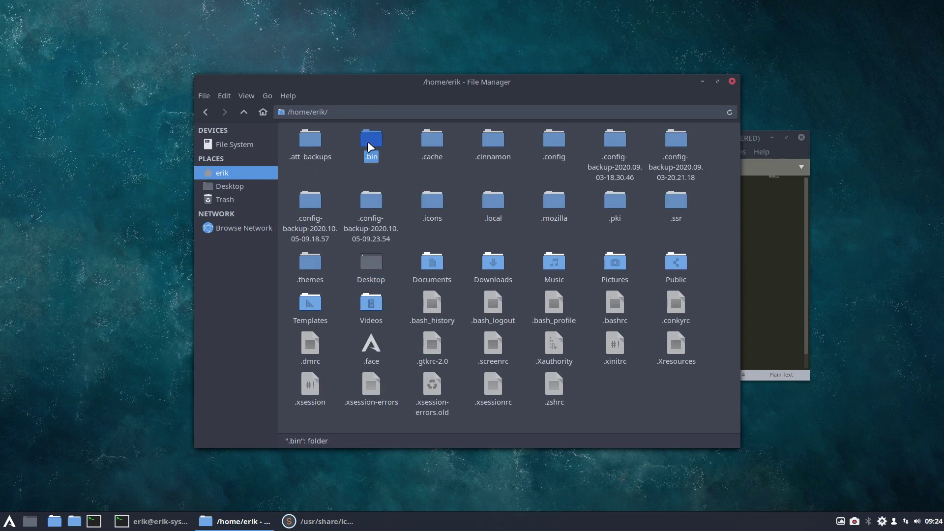
double_click(413, 141)
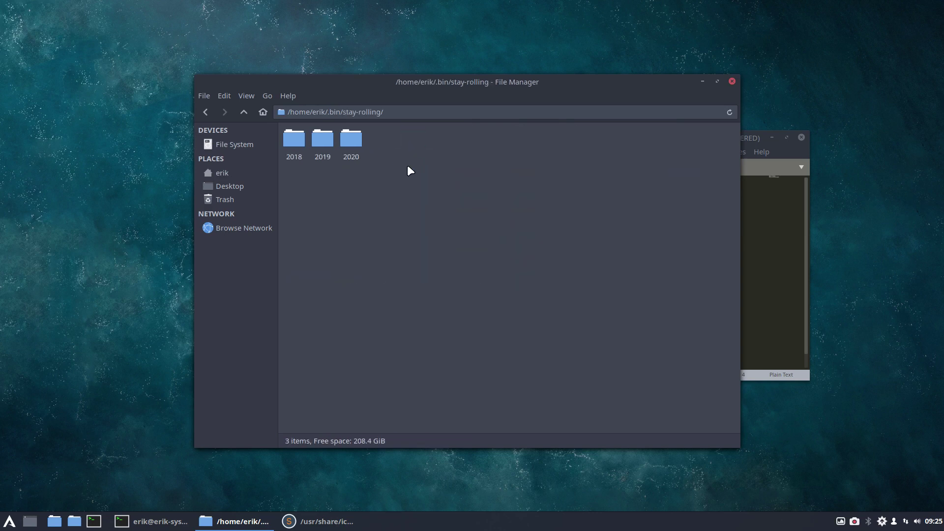
left_click(357, 144)
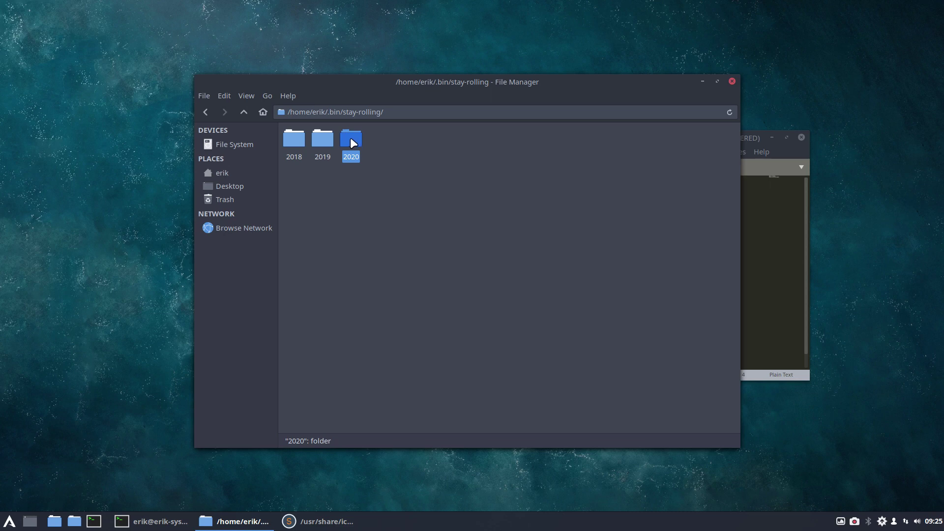
double_click(352, 142)
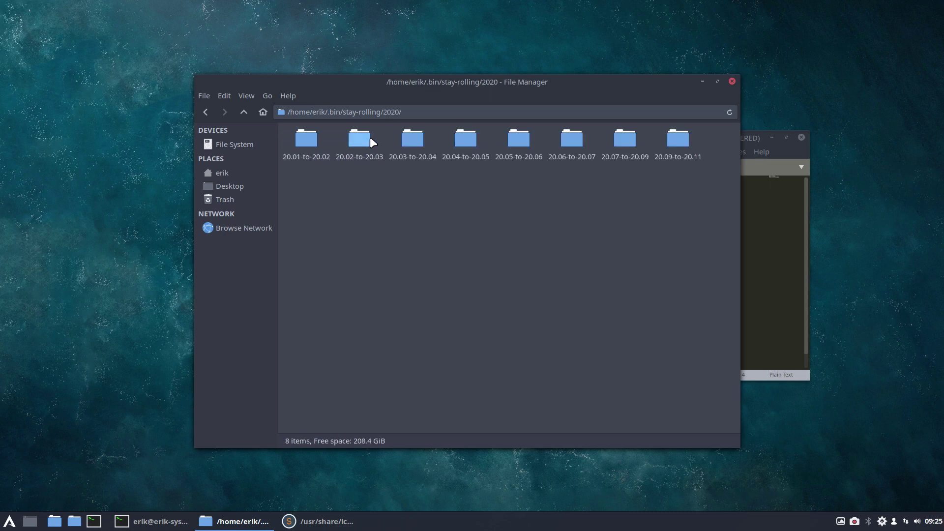
Step: Open the 20.09-to-20.11 folder and select change-name-of-bibata-cursor.sh, after checking 20.07-to-20.09
left_click(675, 141)
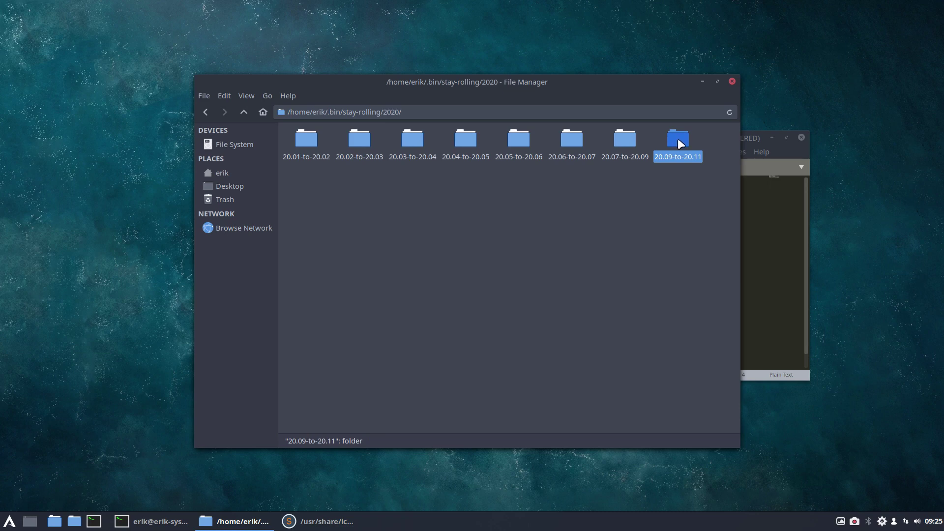
left_click(937, 522)
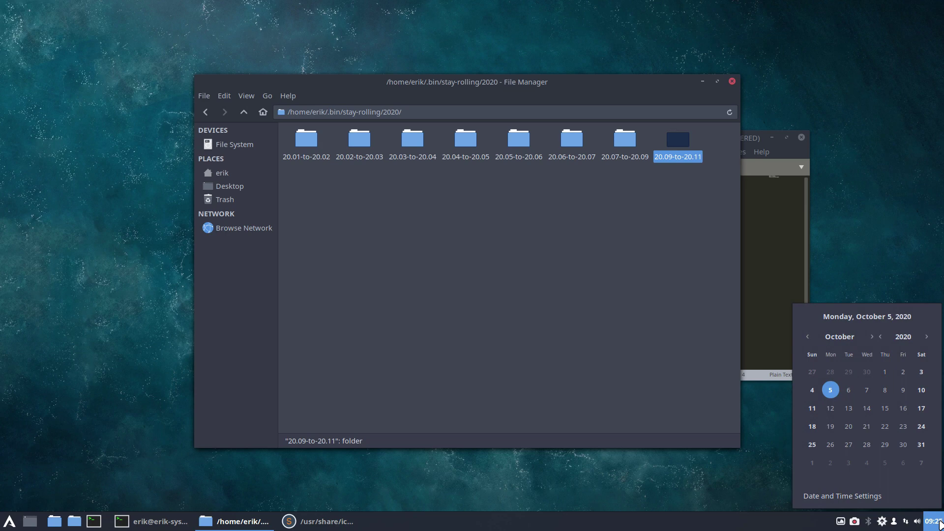
left_click(681, 161)
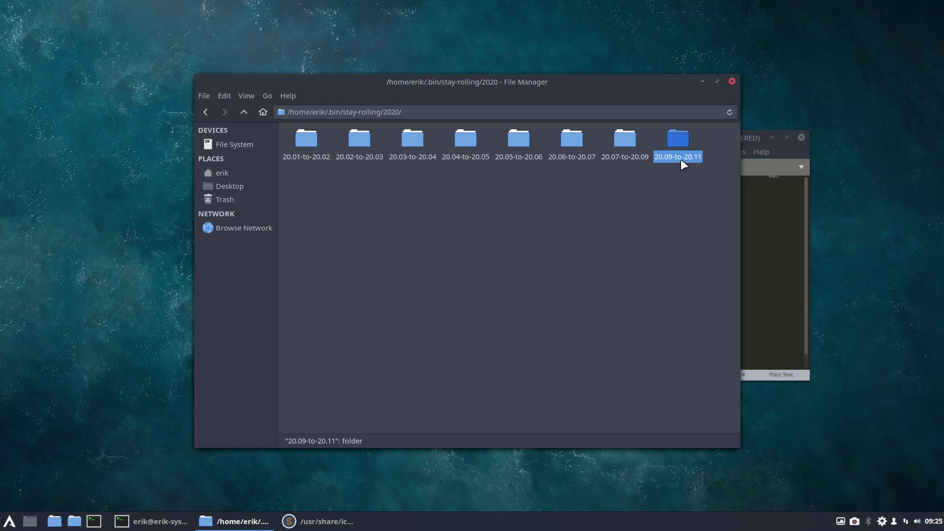
double_click(680, 150)
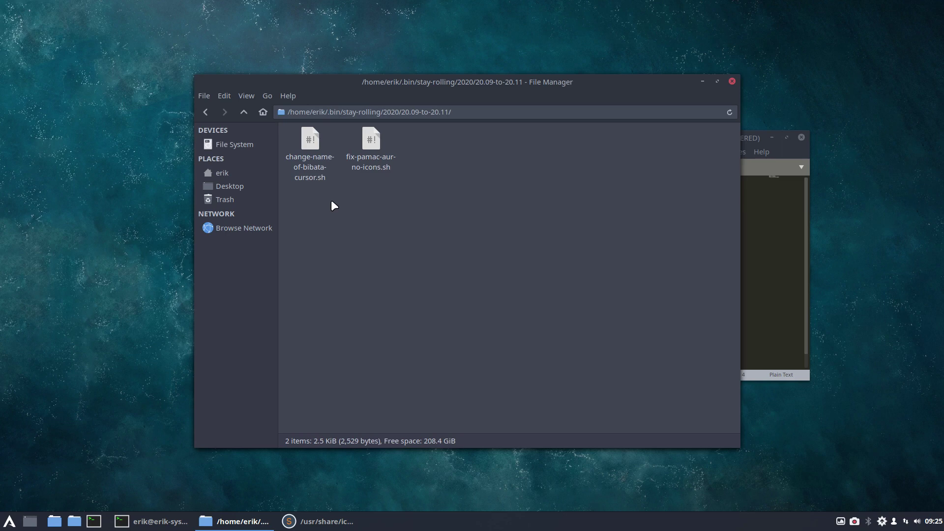
left_click(310, 144)
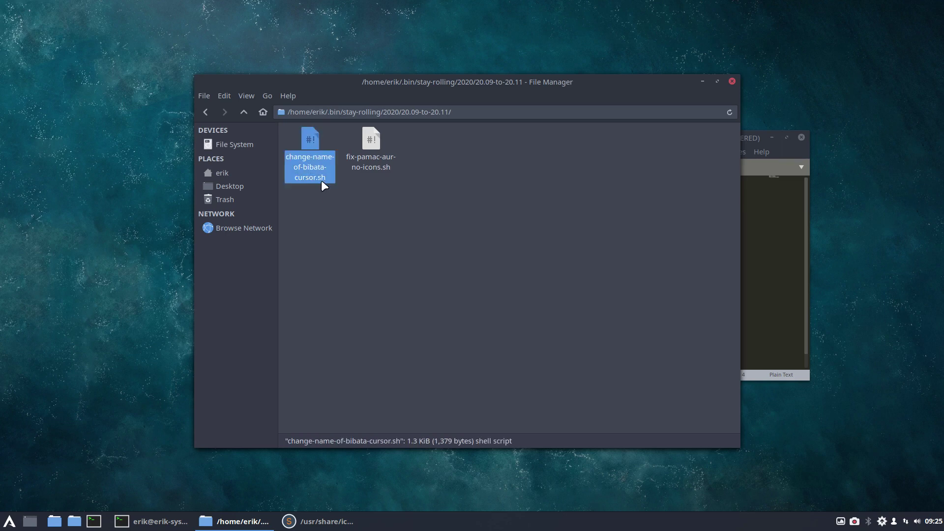
left_click(249, 114)
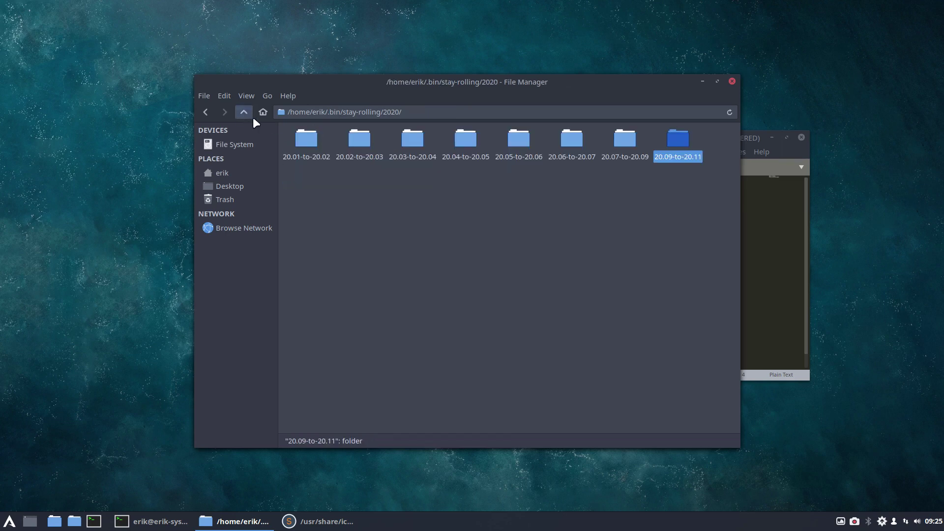
double_click(615, 140)
left_click(380, 143)
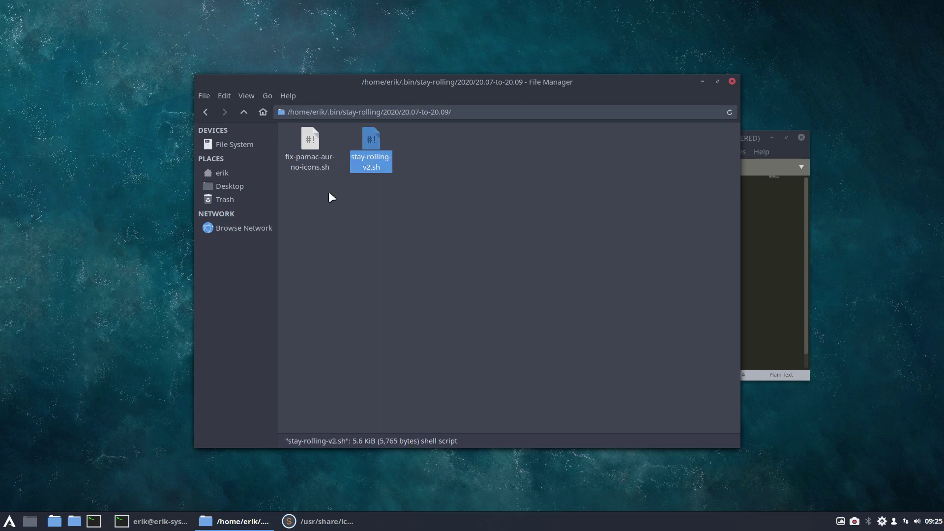
left_click(243, 113)
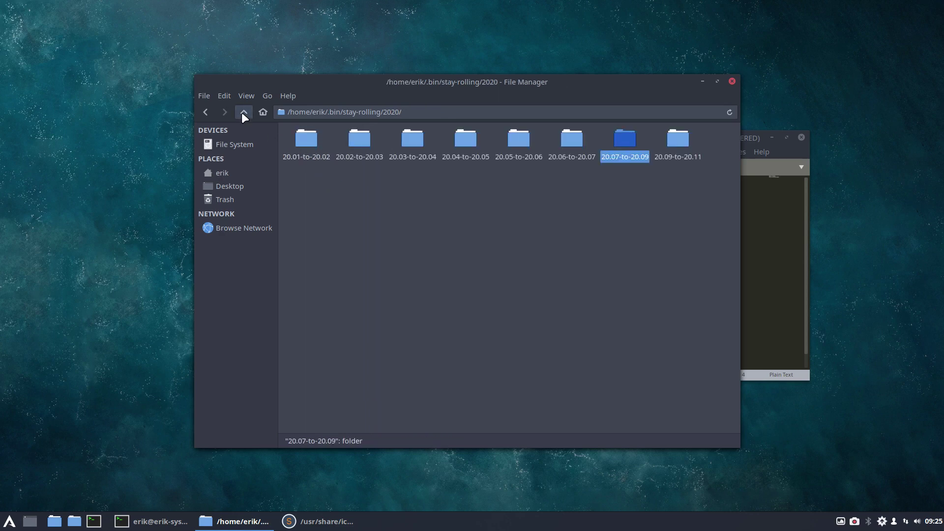
double_click(673, 142)
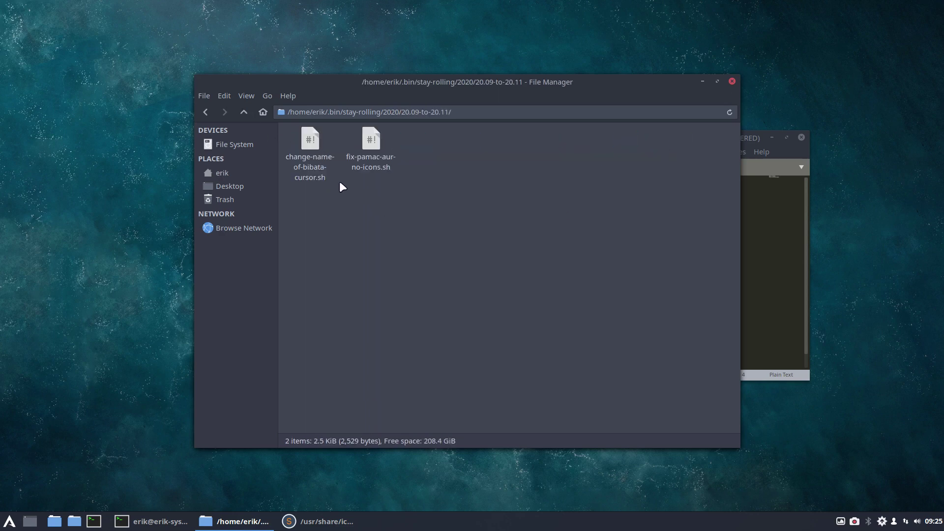
left_click(317, 168)
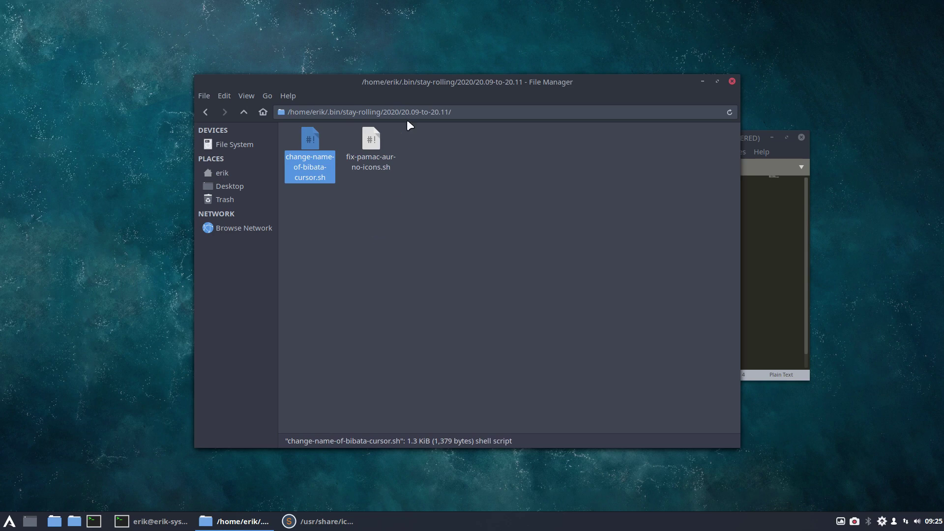
Step: Move the file manager to the top left and open a terminal in this folder
left_click_drag(432, 84, 278, 40)
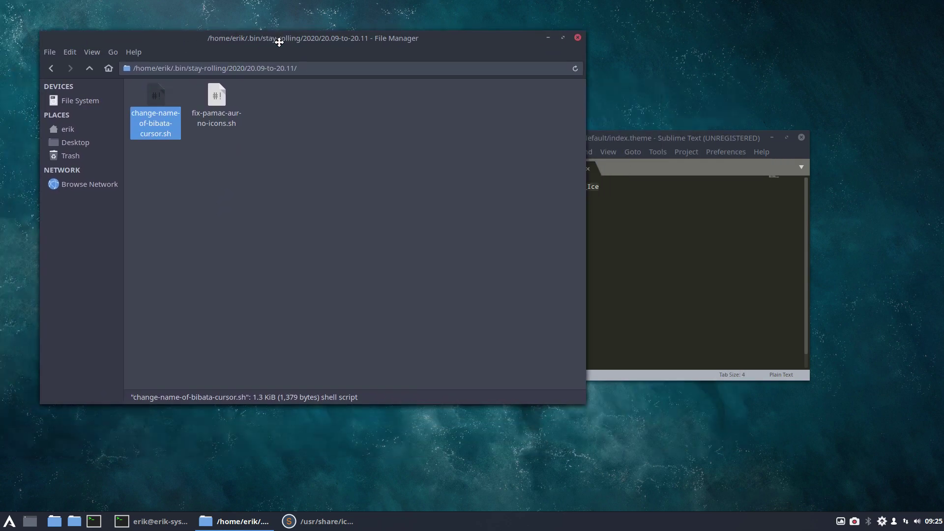
right_click(213, 218)
left_click(285, 275)
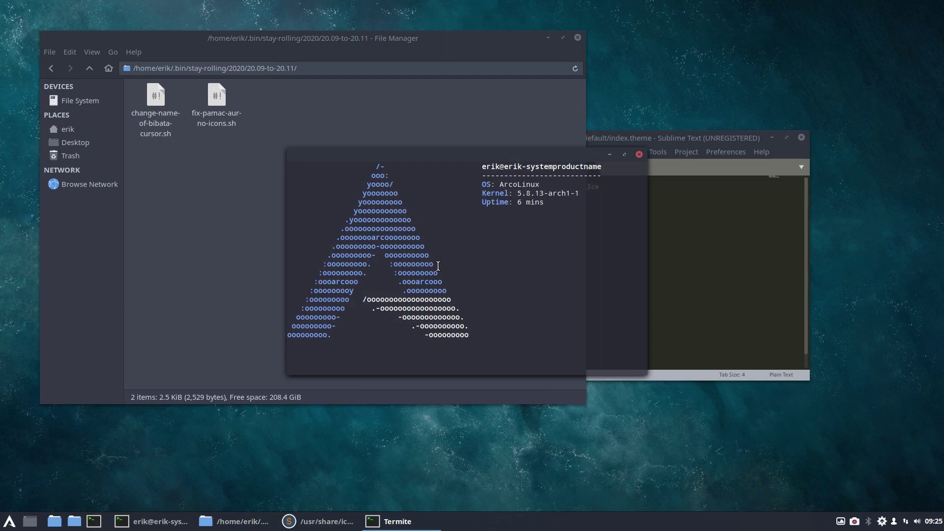
Step: Move Sublime Text right and the terminal down-left
left_click_drag(686, 137, 806, 111)
left_click_drag(513, 155, 382, 194)
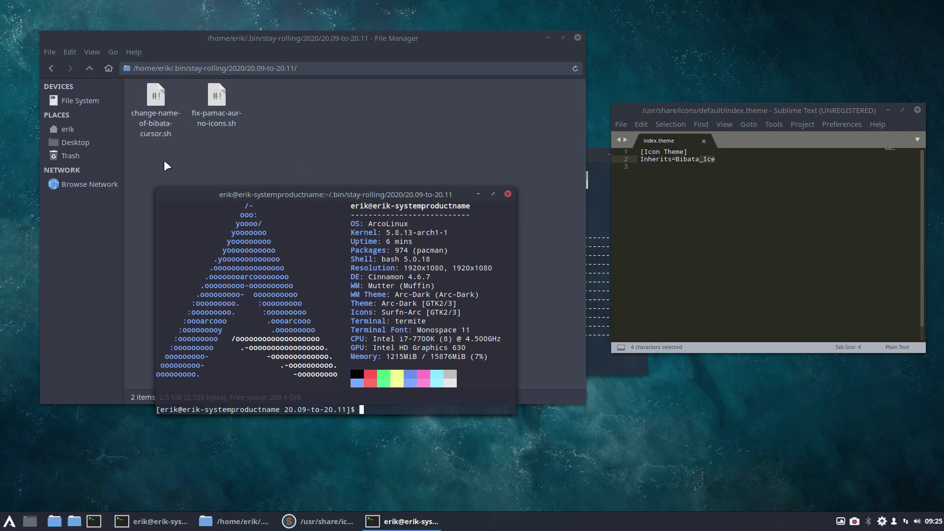
left_click_drag(166, 166, 397, 96)
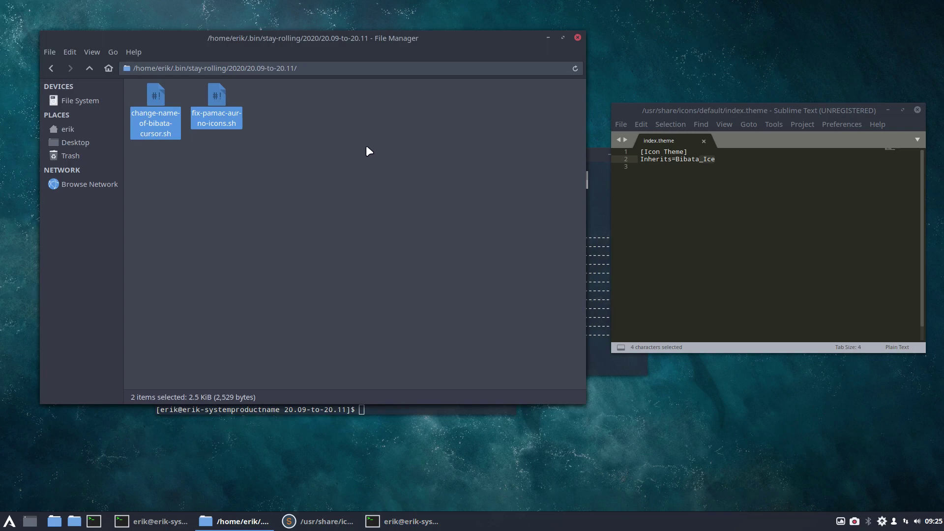
left_click(318, 172)
Step: Close the file manager and both terminal windows
left_click(577, 38)
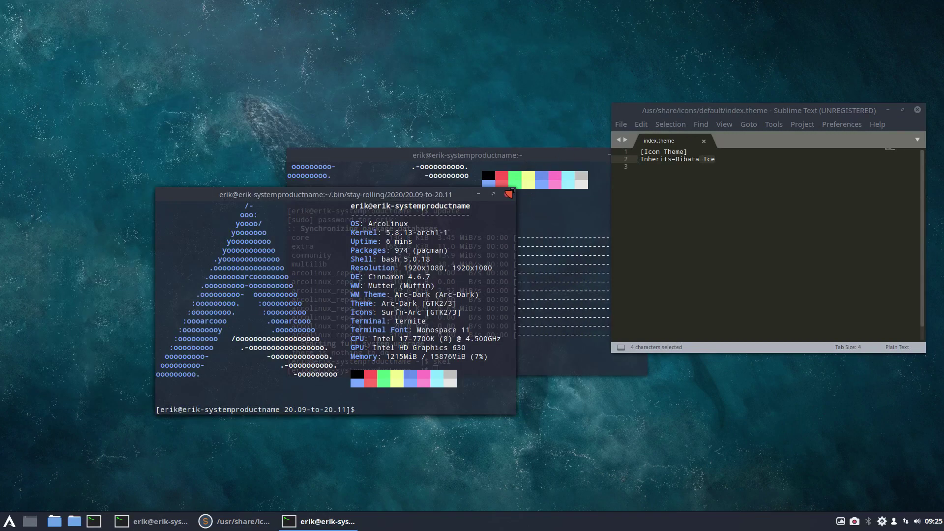
left_click(508, 194)
left_click_drag(543, 156, 366, 145)
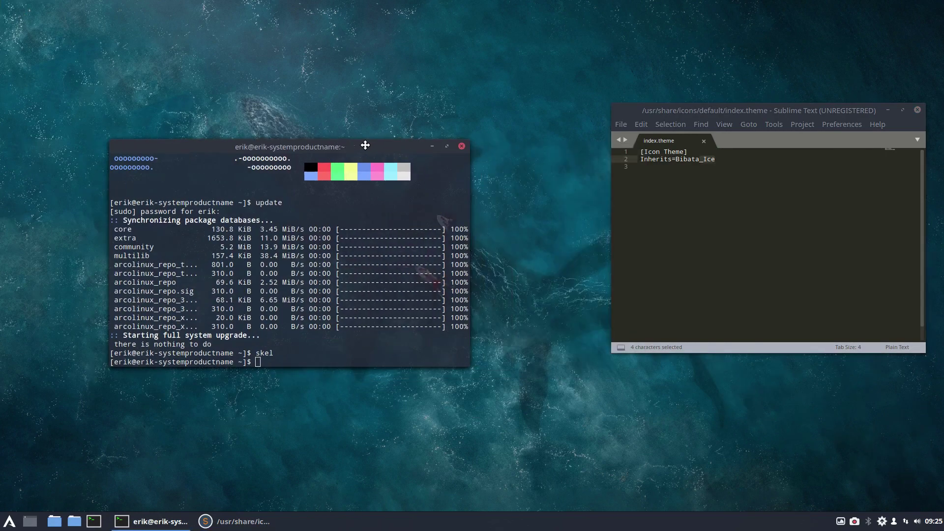
left_click(461, 146)
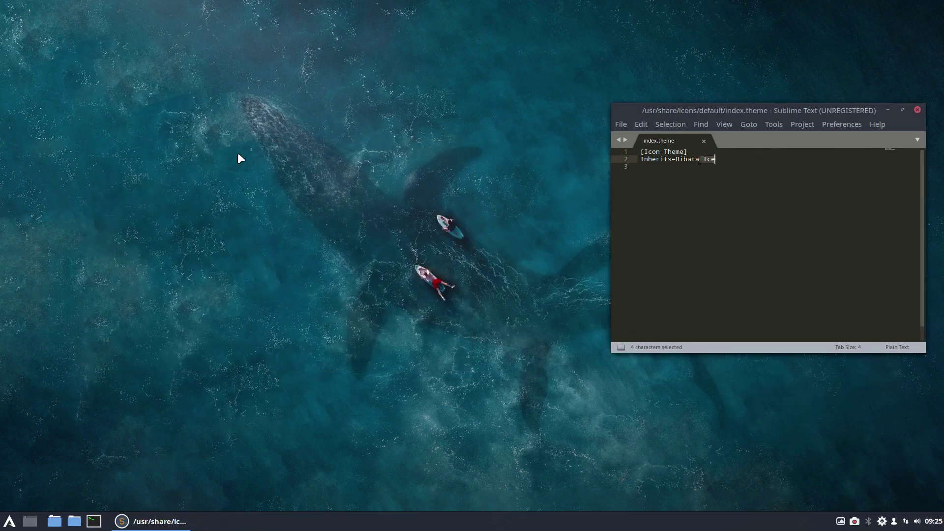
Step: In a new terminal, Tab-complete the path .bin/stay-rolling/2020/20.09-to-20.11
key("ctrl+alt+t")
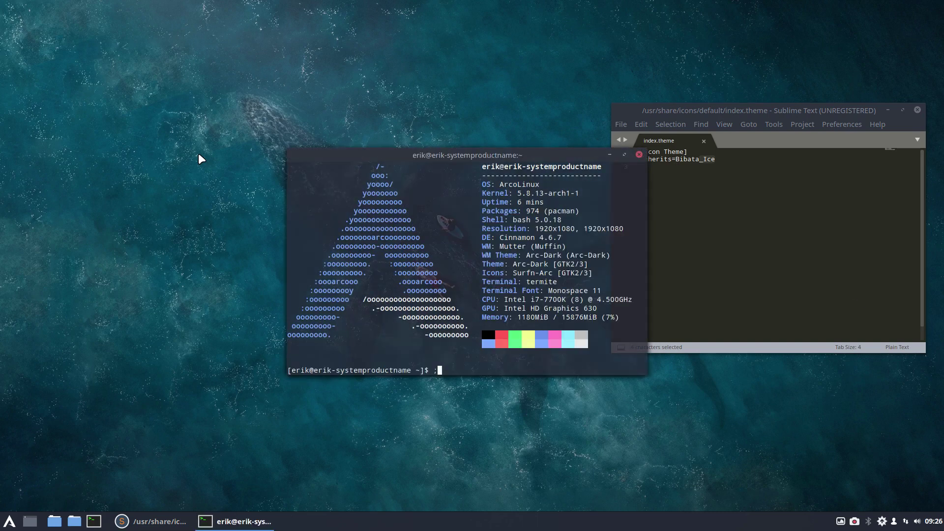
type(".bin")
key("Tab")
key("Tab")
key("Tab")
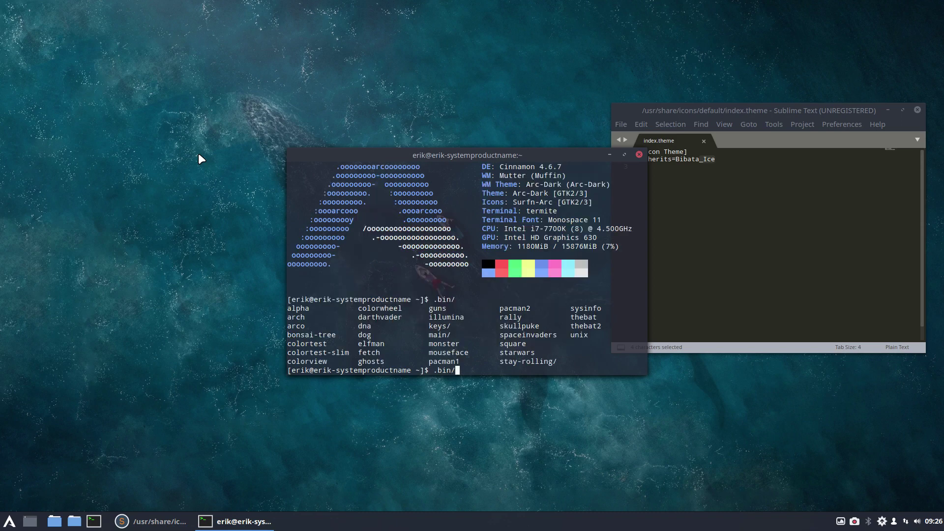
type("stay")
key("Tab")
type("2020/20.09")
key("Tab")
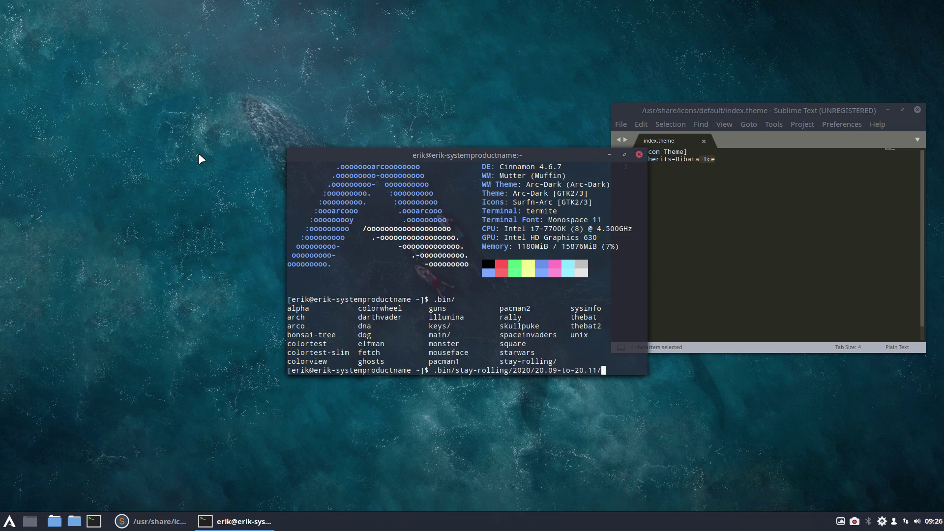
Step: Run change-name-of-bibata-cursor.sh with the sudo password until STAY-ROLLING DONE, then shift the terminal left
key("Tab")
key("Tab")
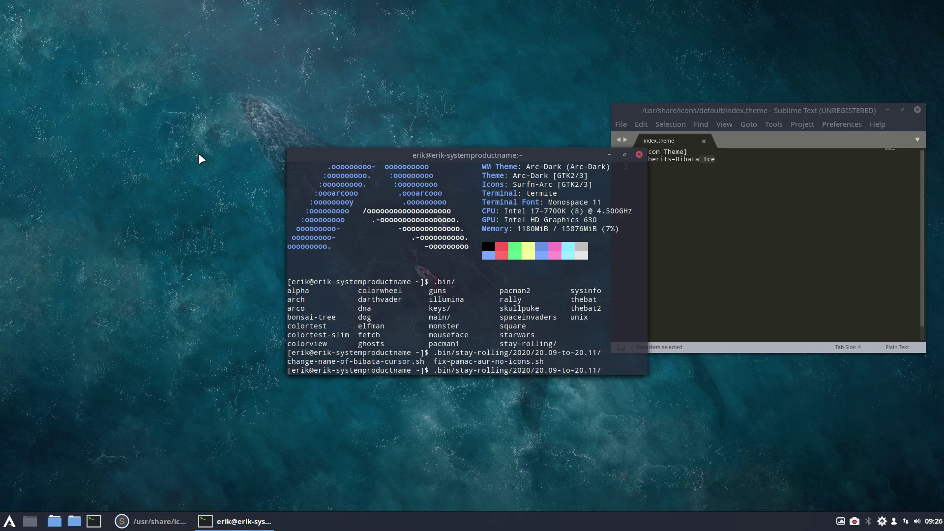
type("ch")
key("Tab")
key("Return")
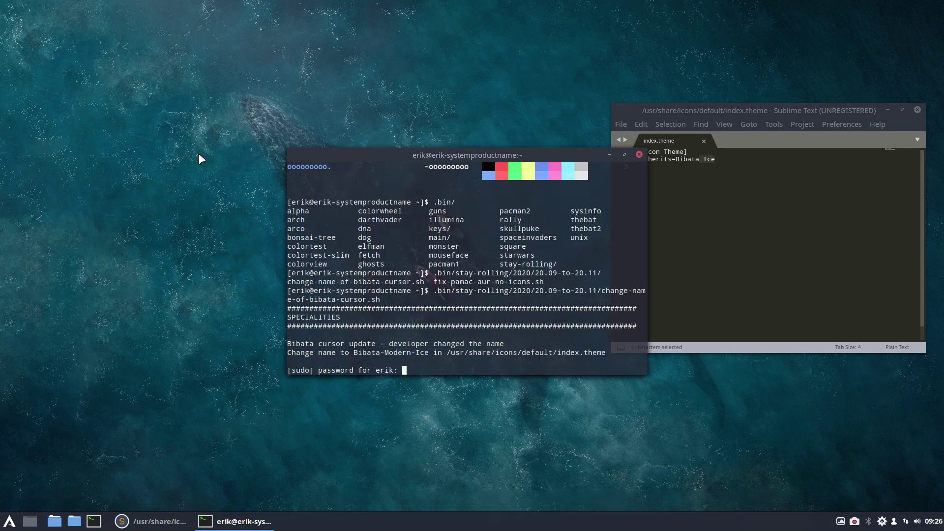
key("Return")
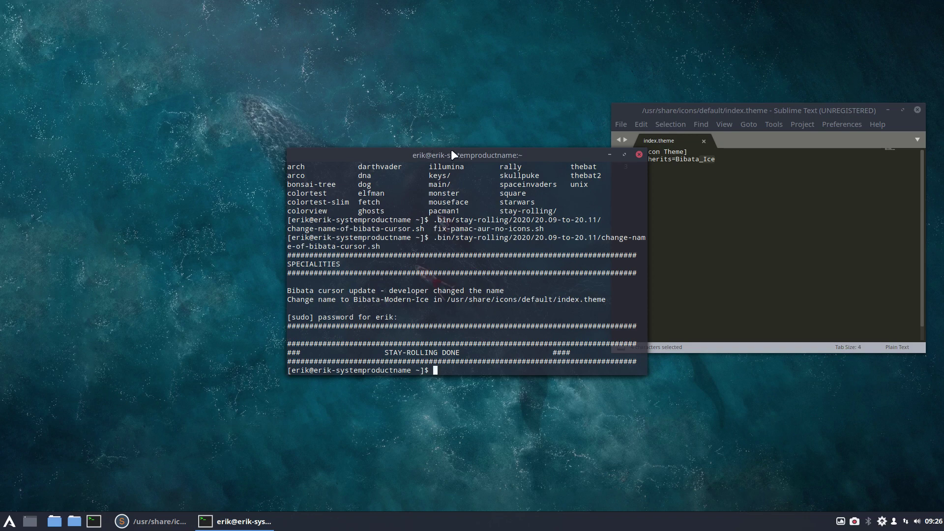
left_click_drag(452, 153, 255, 139)
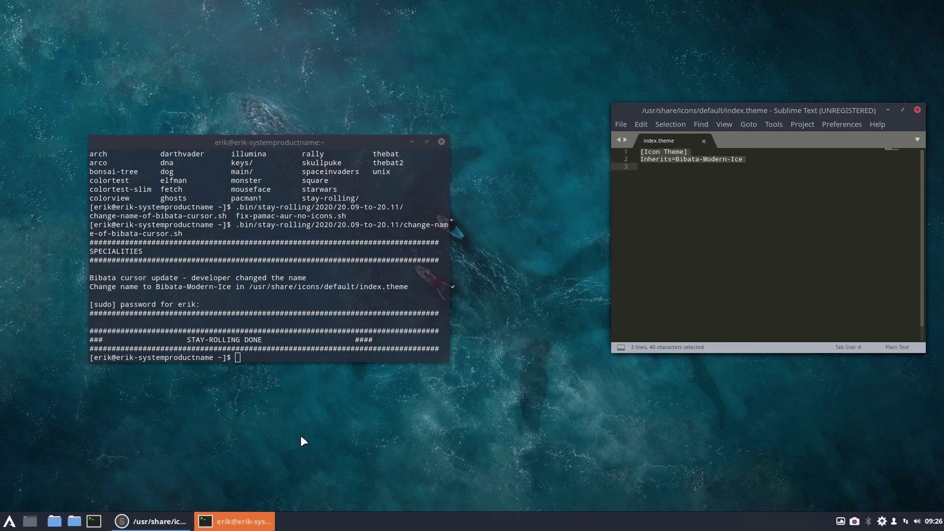
Step: Bring up System Settings, highlight Bibata-Modern-Ice in index.theme, and raise the terminal
left_click(9, 520)
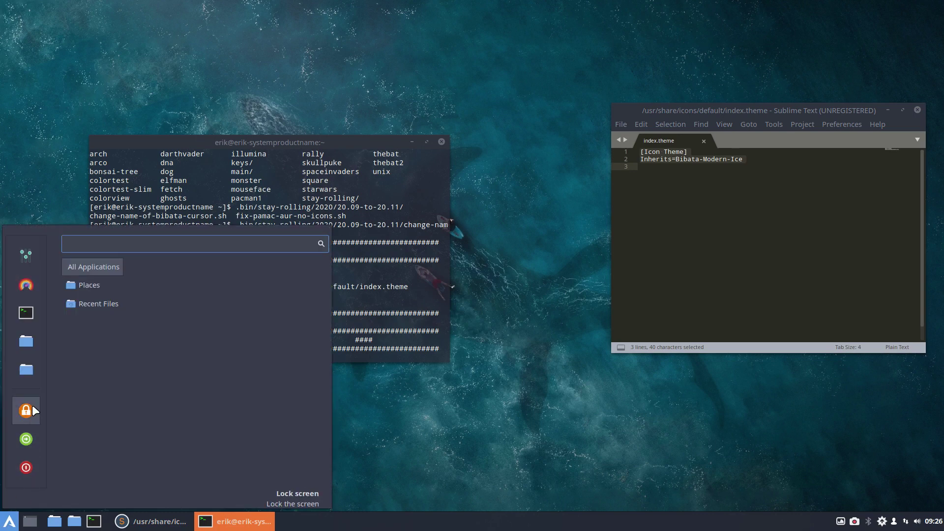
left_click(335, 254)
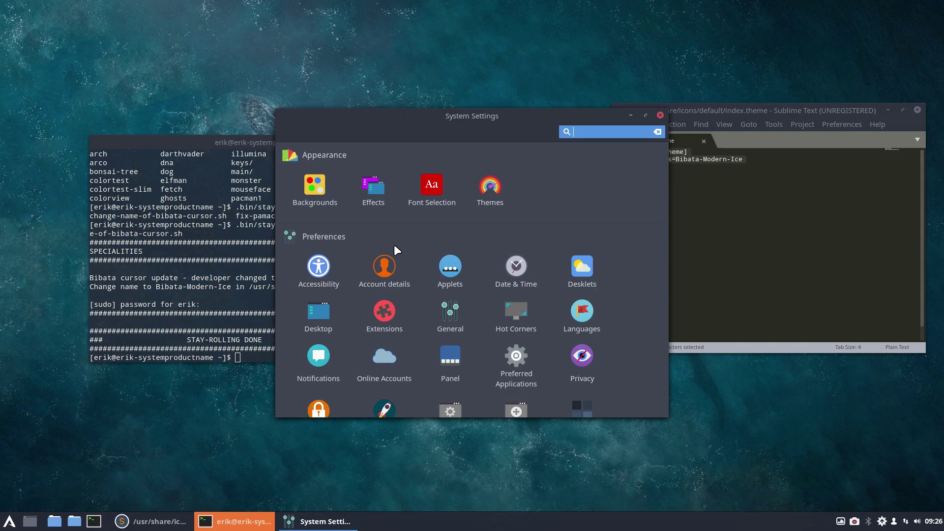
left_click(738, 195)
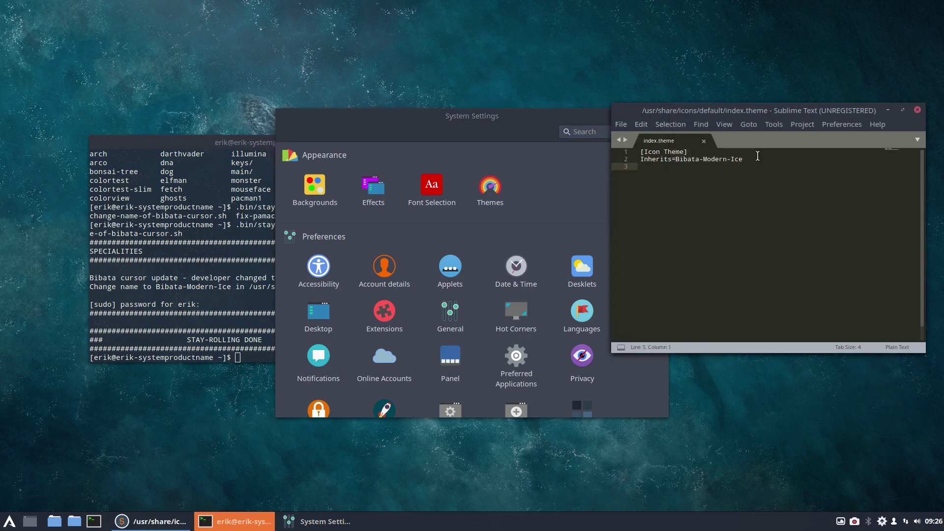
left_click_drag(744, 159, 638, 159)
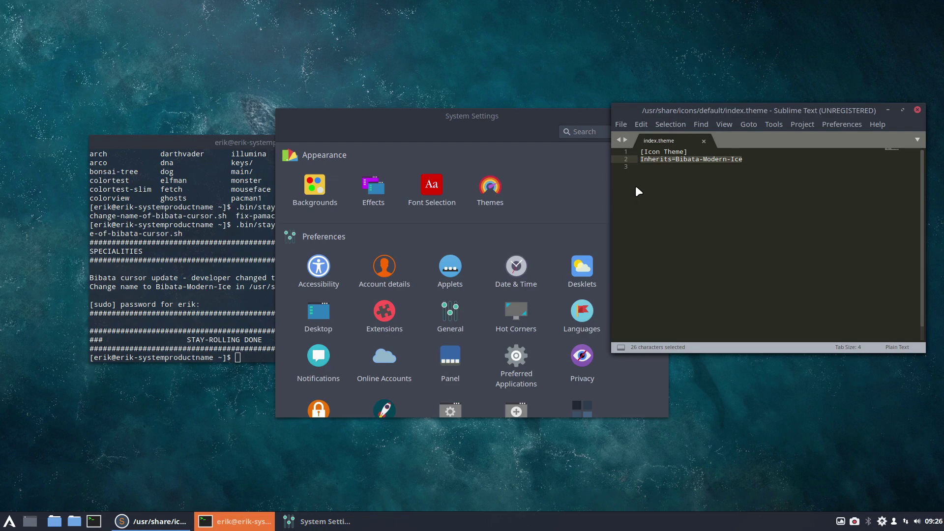
left_click(222, 308)
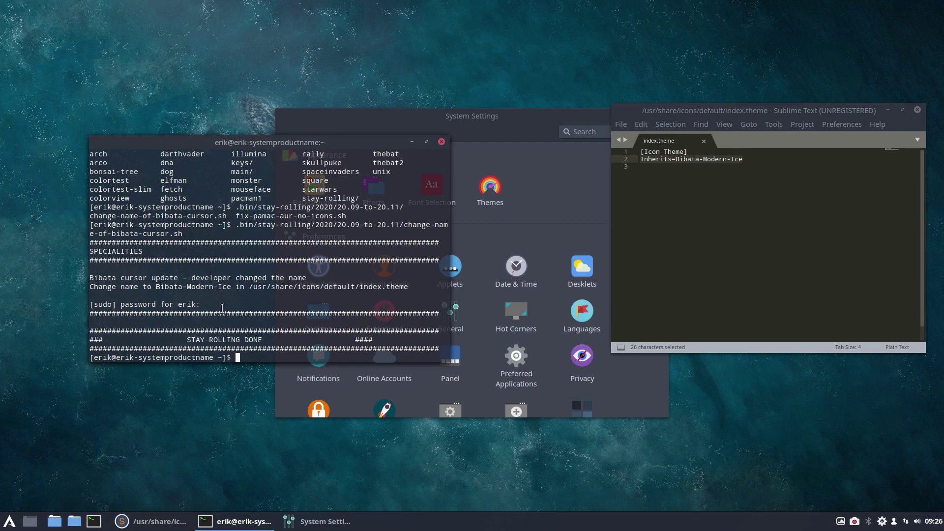
Step: Load arcolinux.com in maximized Firefox and open Design › Cursors › 'How to install any cursor theme'
key("ctrl+alt+f")
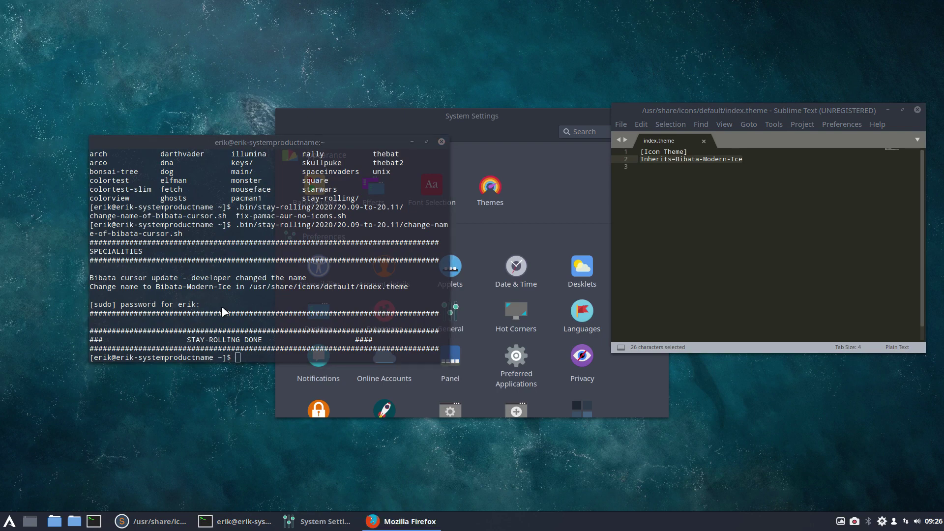
type("arcolinux")
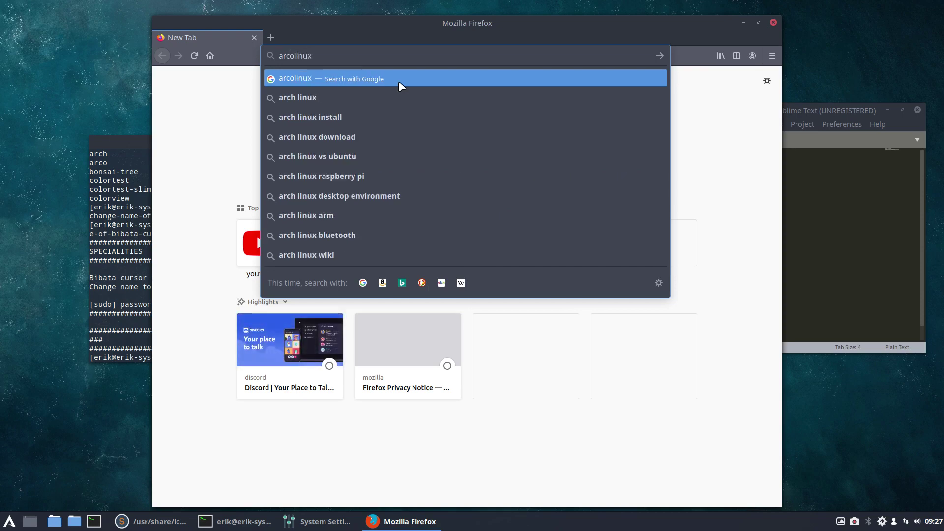
type(".com")
key("Return")
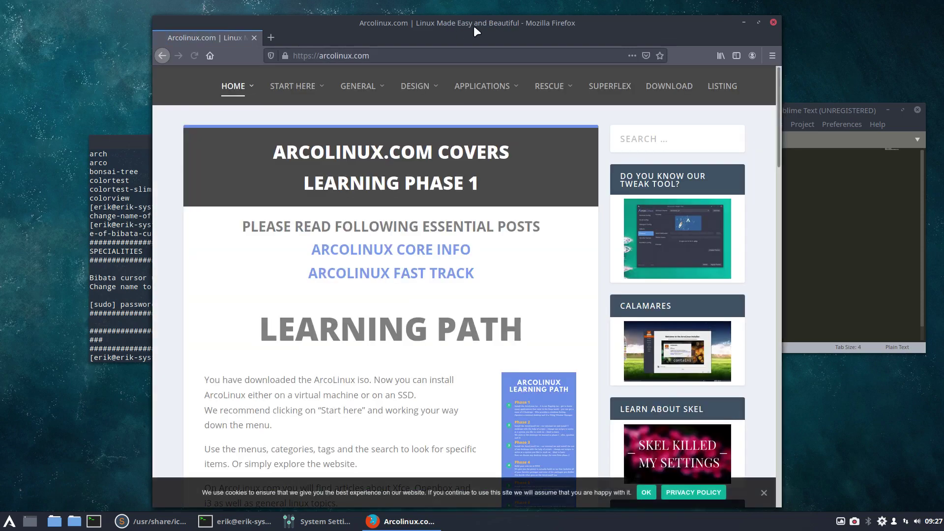
double_click(474, 26)
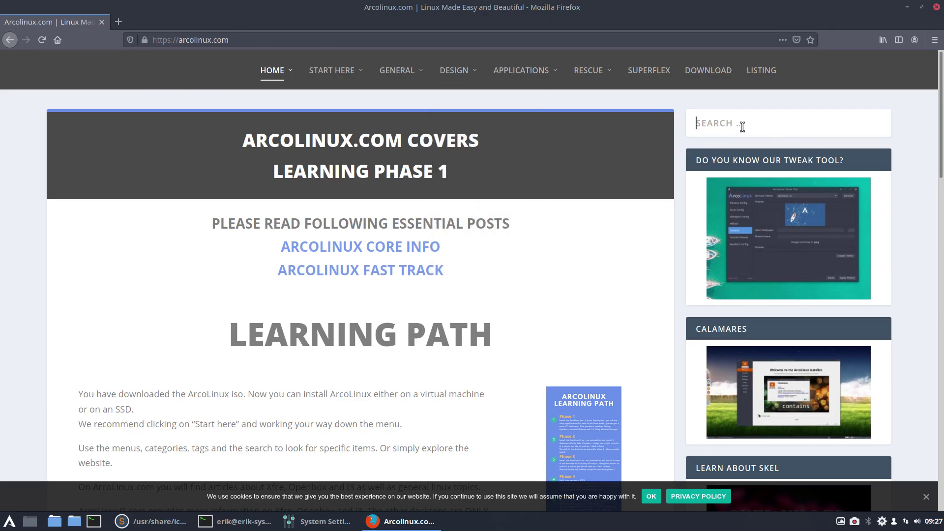
mouse_move(463, 79)
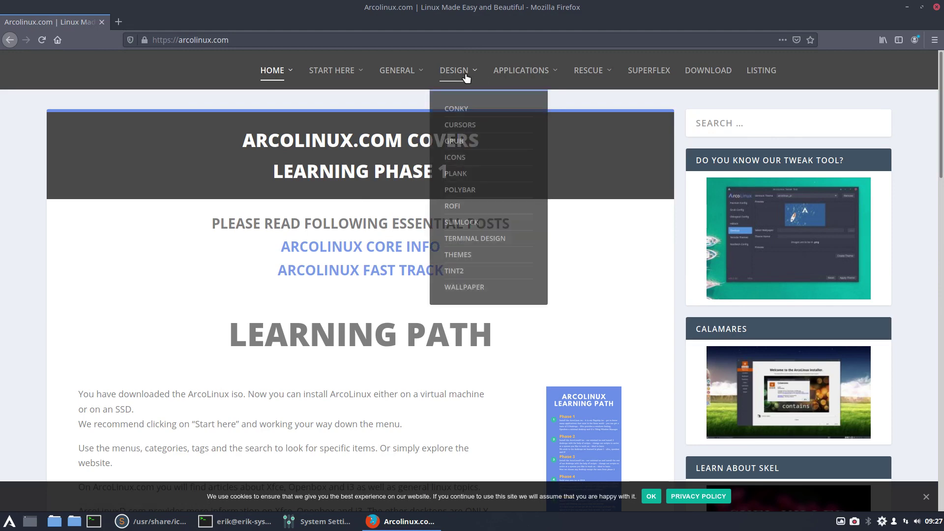
left_click(460, 125)
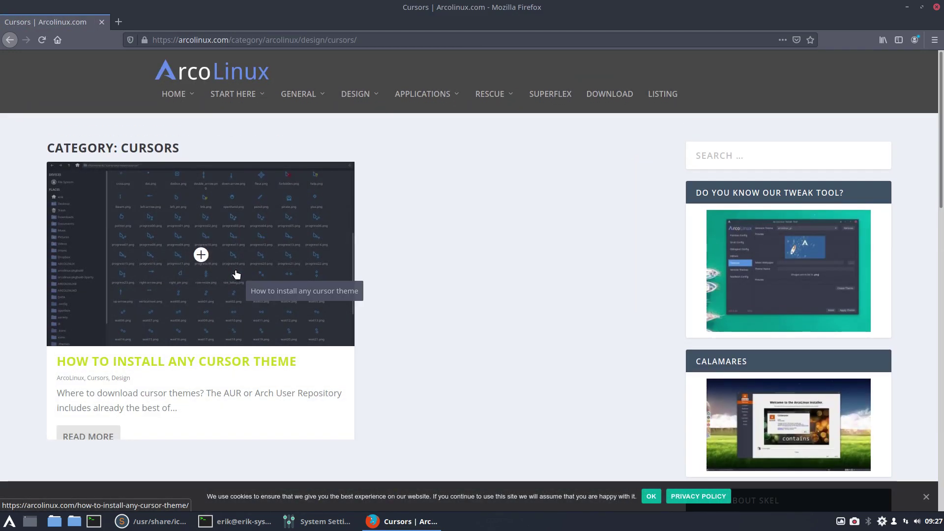
left_click(236, 274)
Step: Locate the article's index.theme example and highlight its Bibata_Ice theme name
scroll(231, 269, "down", 4)
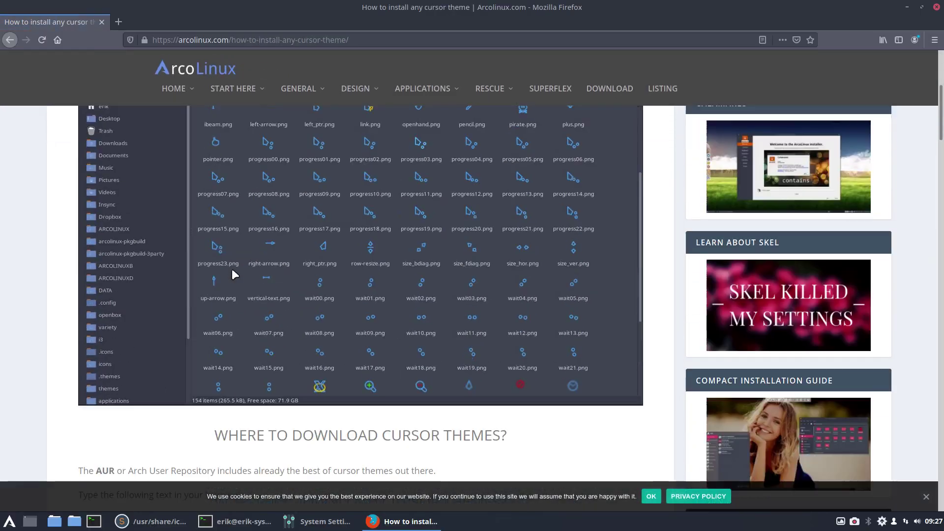
scroll(231, 268, "down", 10)
scroll(234, 274, "down", 2)
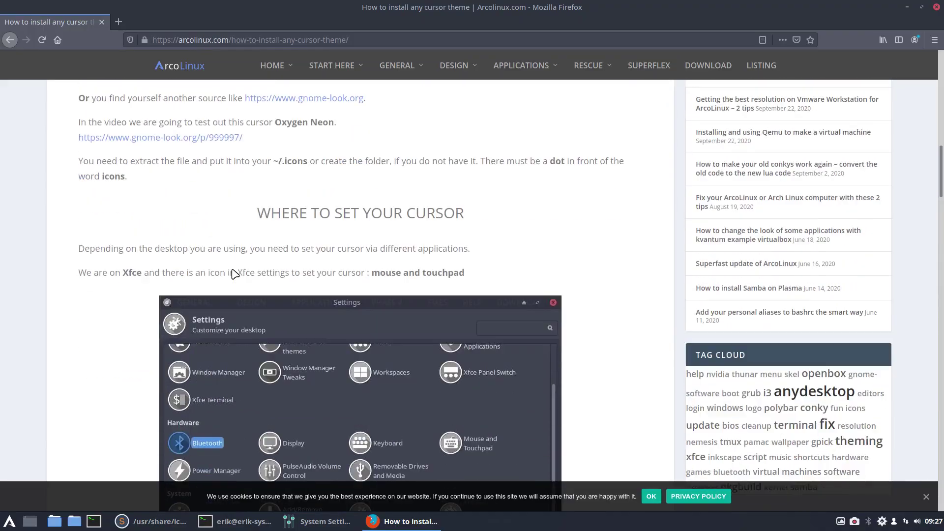
scroll(234, 274, "down", 9)
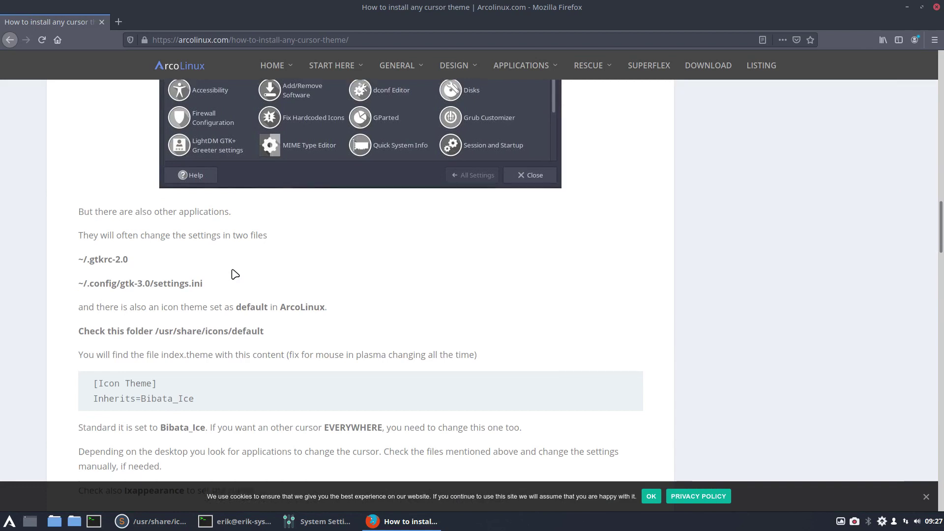
scroll(235, 274, "down", 3)
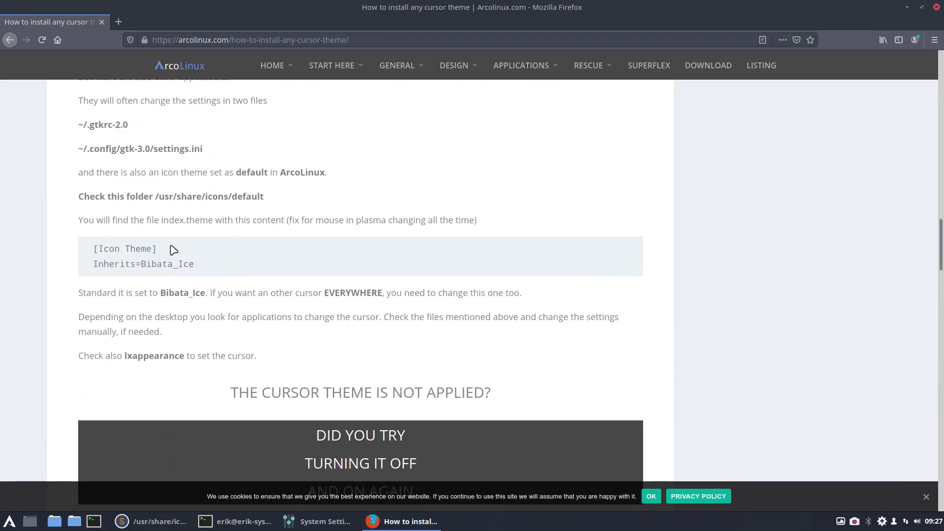
left_click_drag(202, 265, 90, 257)
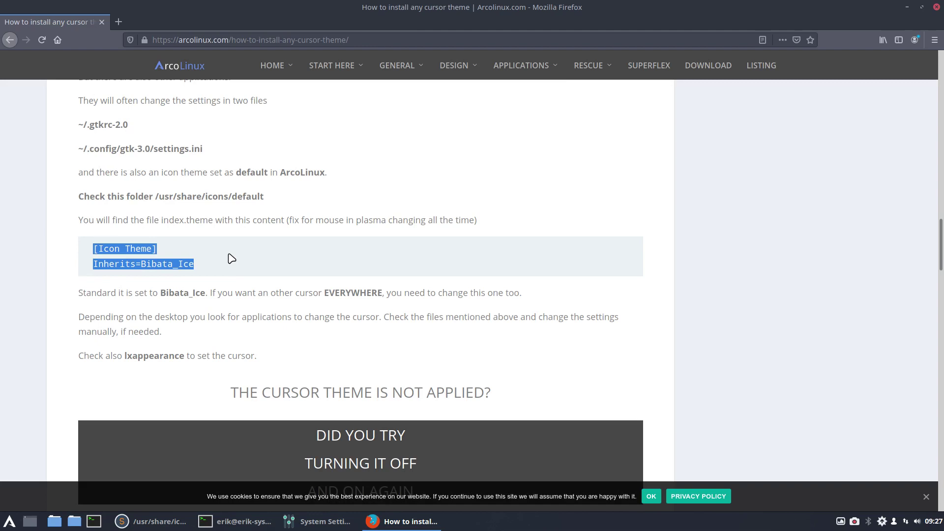
left_click(193, 265)
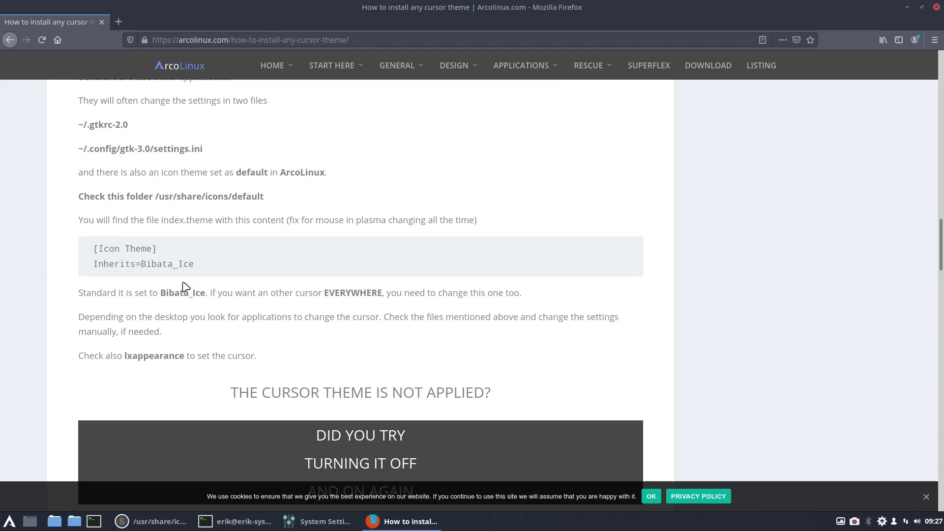
double_click(149, 264)
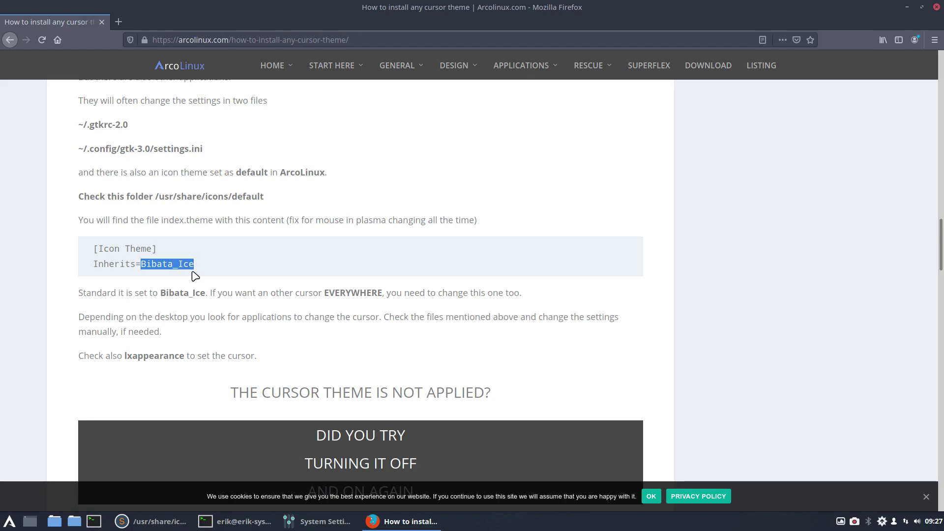
Step: Skim the rest of the article, then close the Firefox window
scroll(194, 274, "down", 5)
scroll(319, 364, "down", 5)
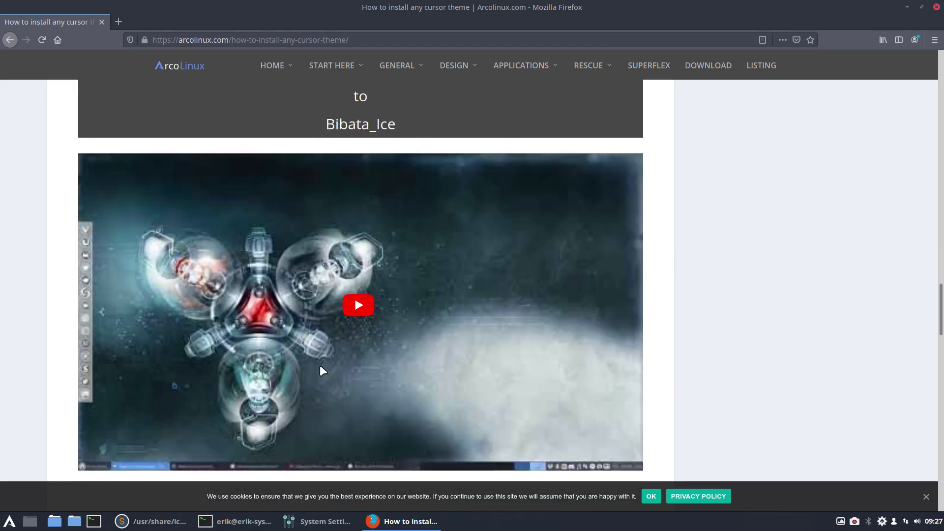
scroll(320, 366, "down", 1)
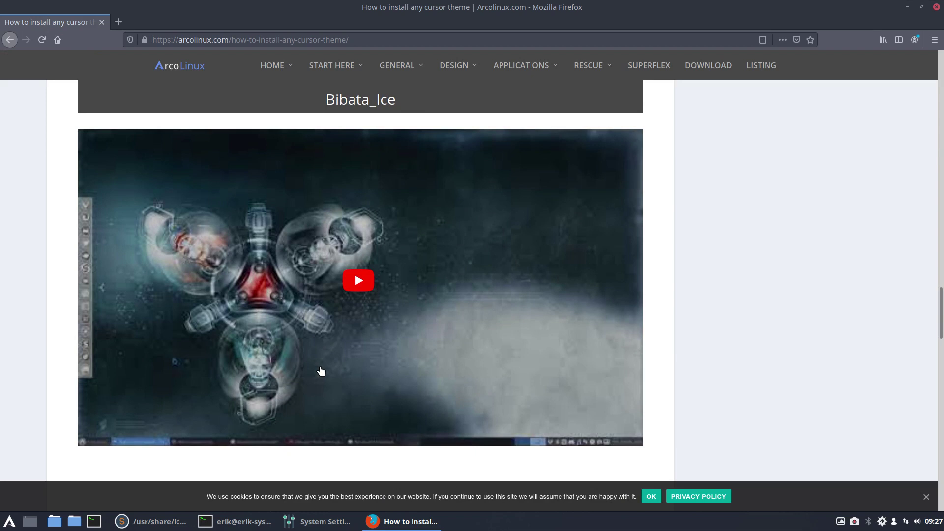
scroll(371, 343, "up", 20)
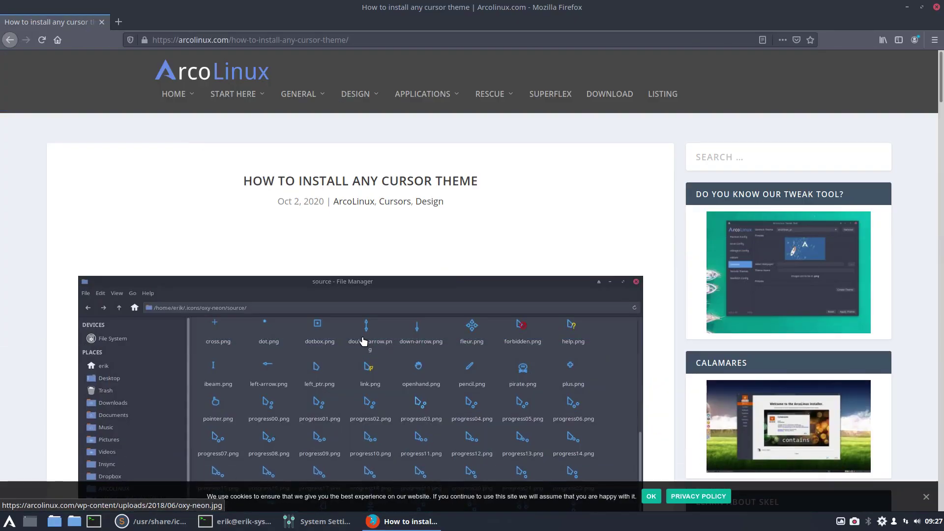
mouse_move(370, 101)
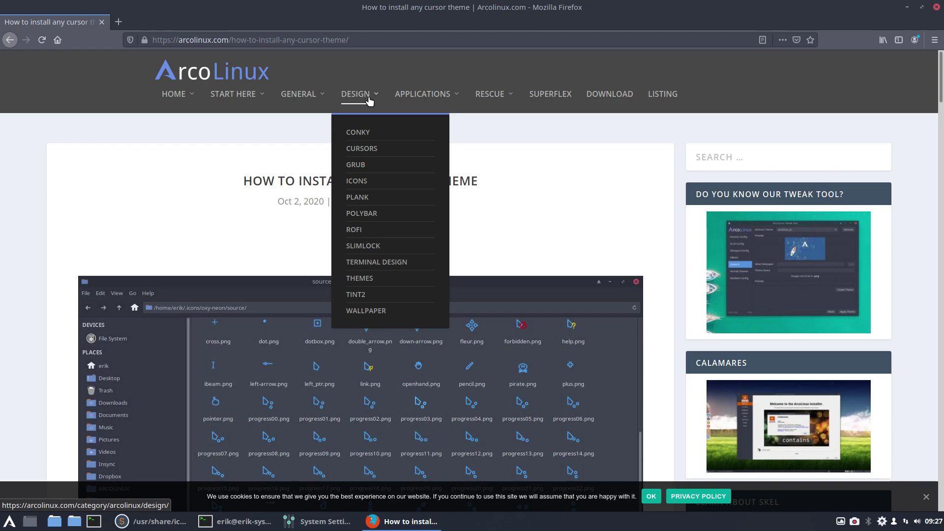
left_click(937, 7)
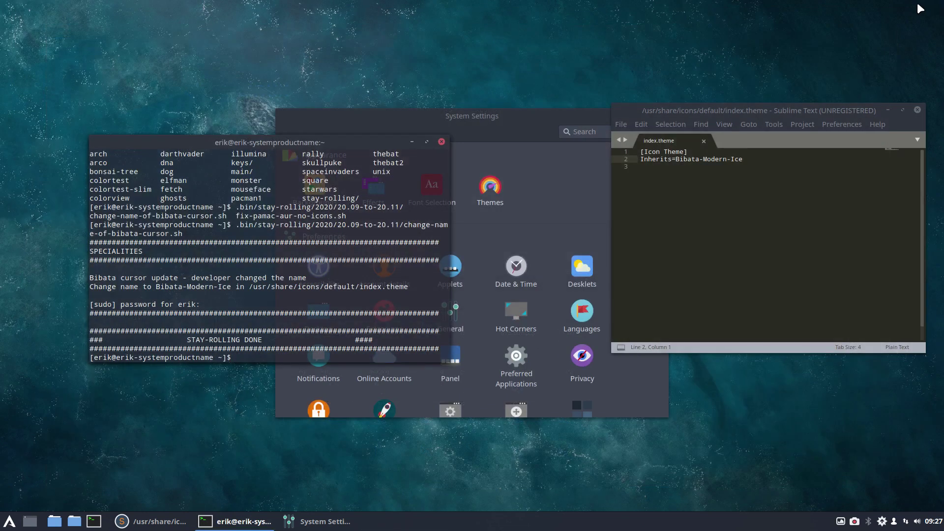